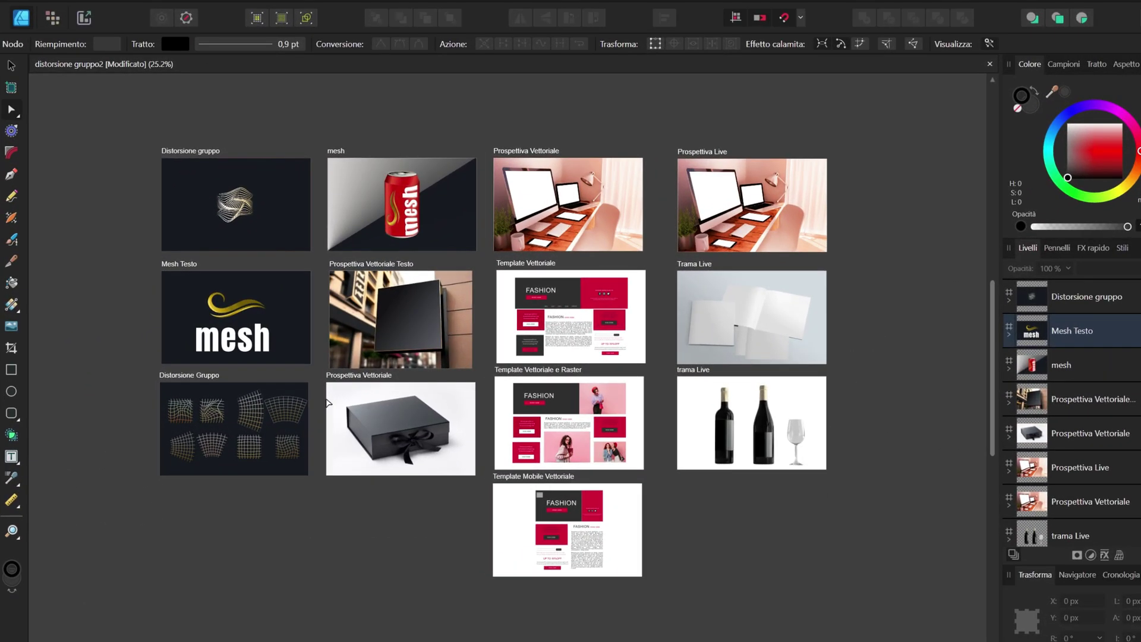
Step: Fit the typography's top-left, top-right and bottom-left corners onto the box lid
scroll(416, 327, "up", 3)
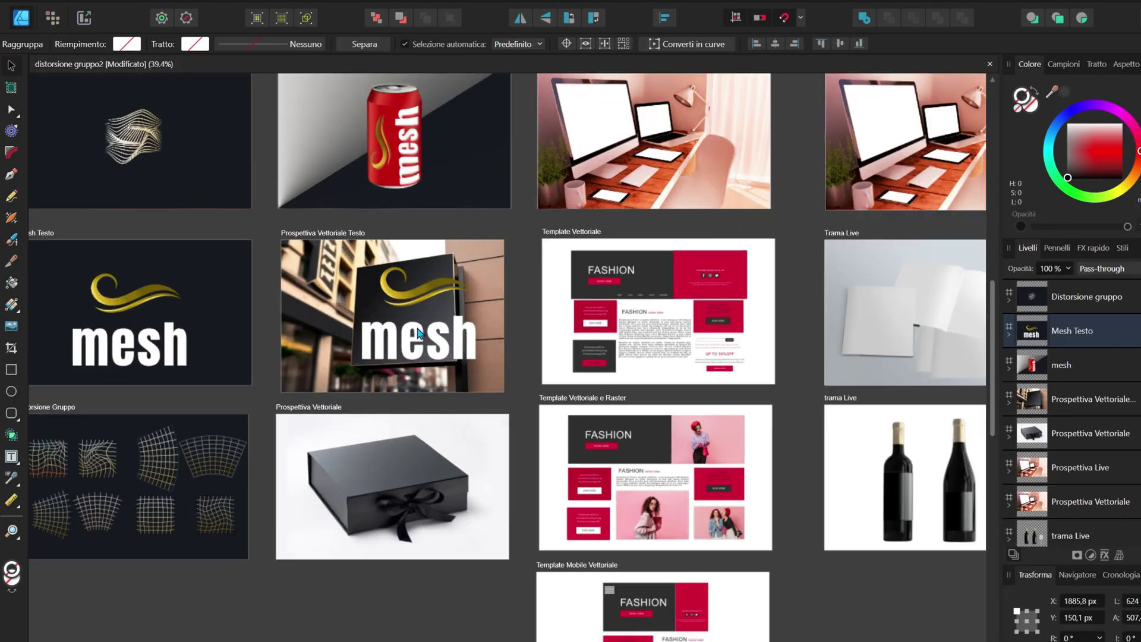
scroll(416, 327, "up", 2)
left_click(498, 348)
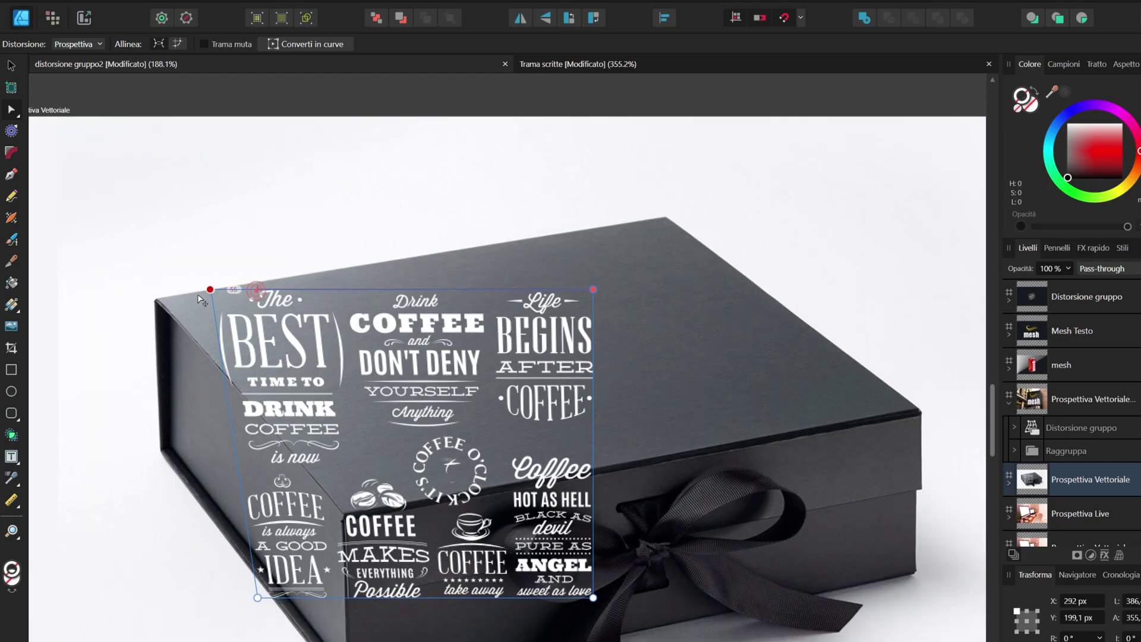
left_click_drag(210, 290, 155, 301)
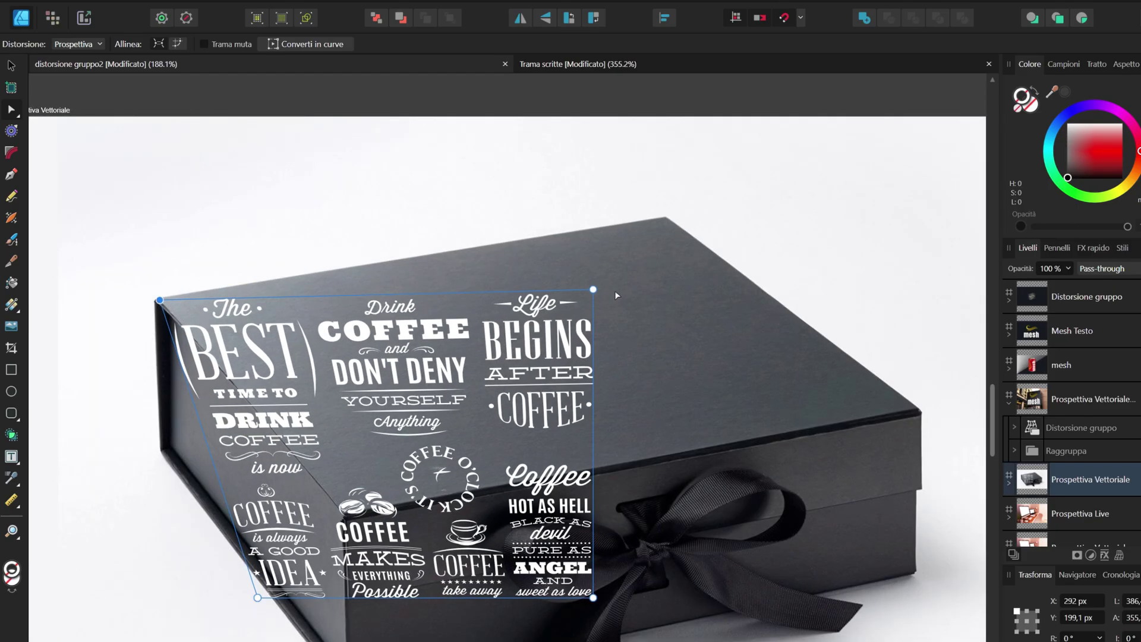
left_click_drag(593, 289, 665, 219)
scroll(363, 286, "down", 1)
left_click_drag(278, 535, 346, 466)
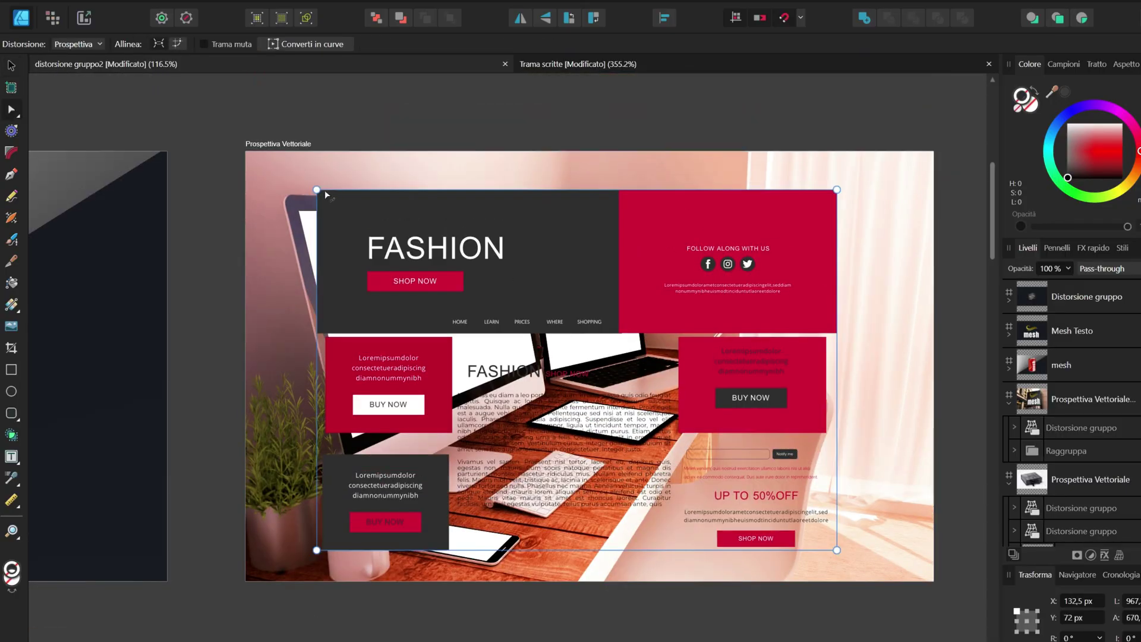
Step: Drag the template's four corners onto the monitor screen
left_click_drag(325, 190, 300, 214)
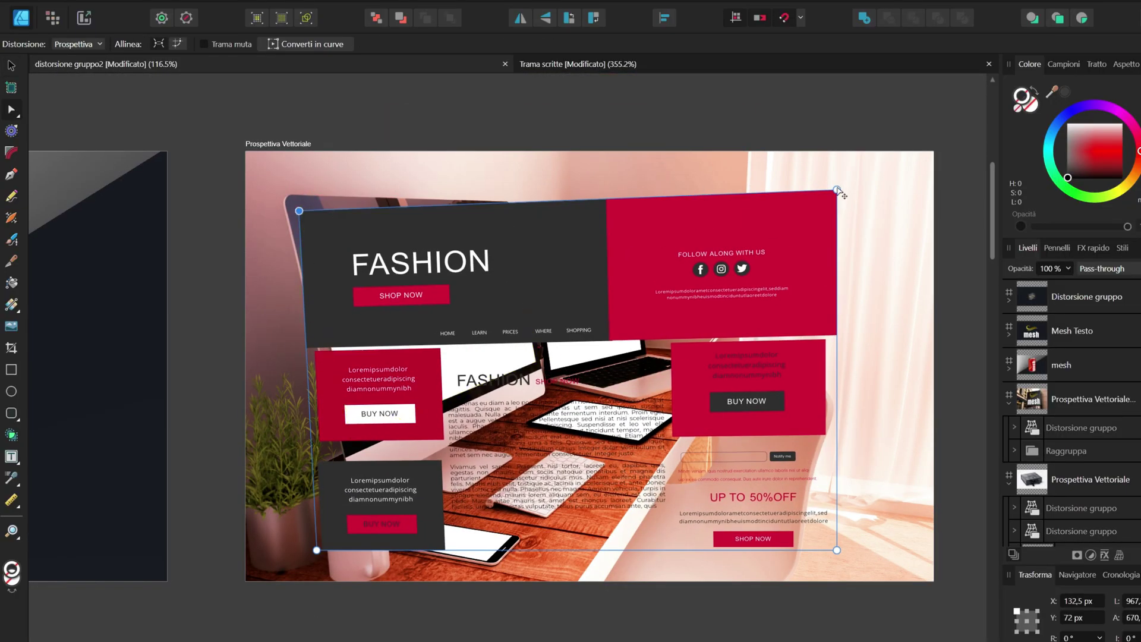
left_click_drag(836, 190, 507, 211)
left_click_drag(317, 550, 352, 433)
left_click_drag(837, 550, 538, 385)
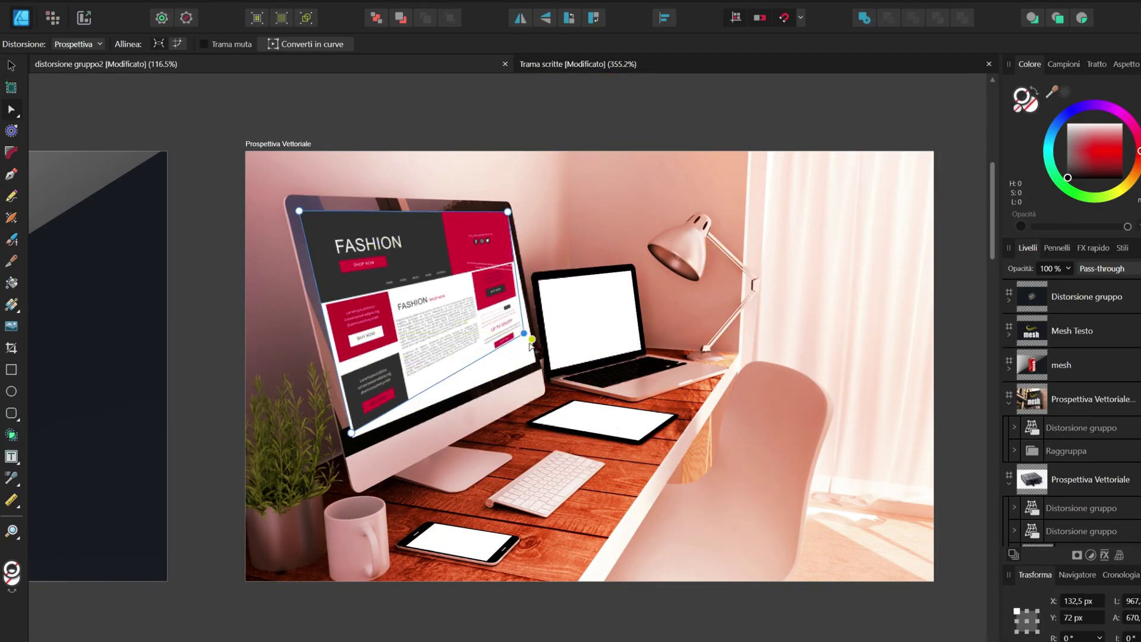
scroll(594, 357, "up", 3)
left_click_drag(120, 506, 178, 510)
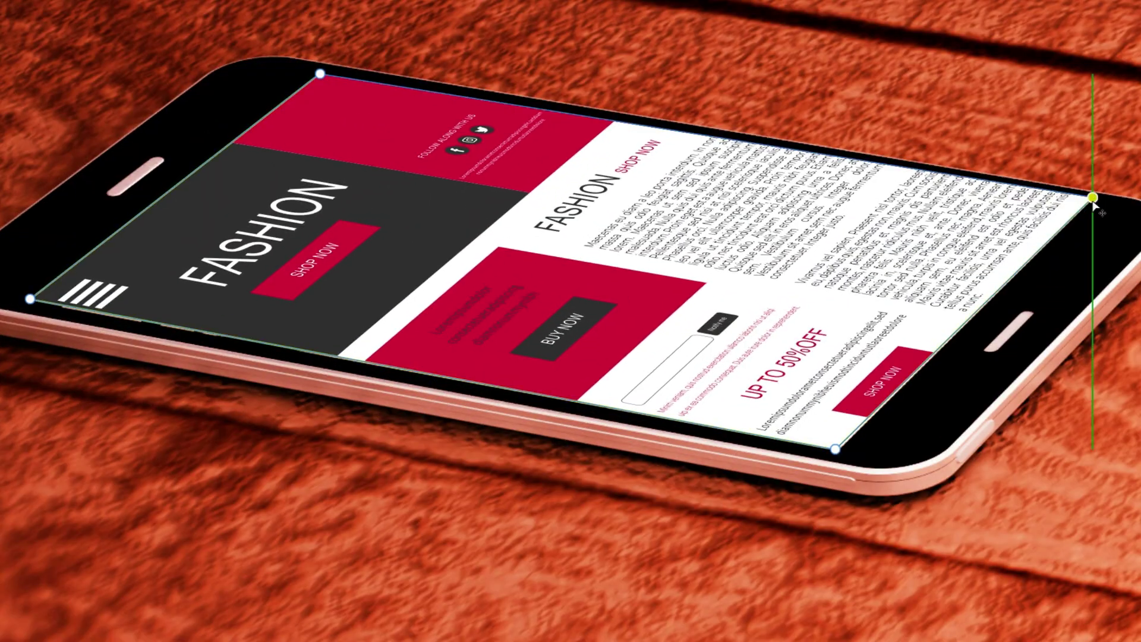
Step: Fine-tune the template's corners to match the phone screen edges
left_click_drag(1093, 203, 1093, 198)
left_click_drag(835, 449, 846, 449)
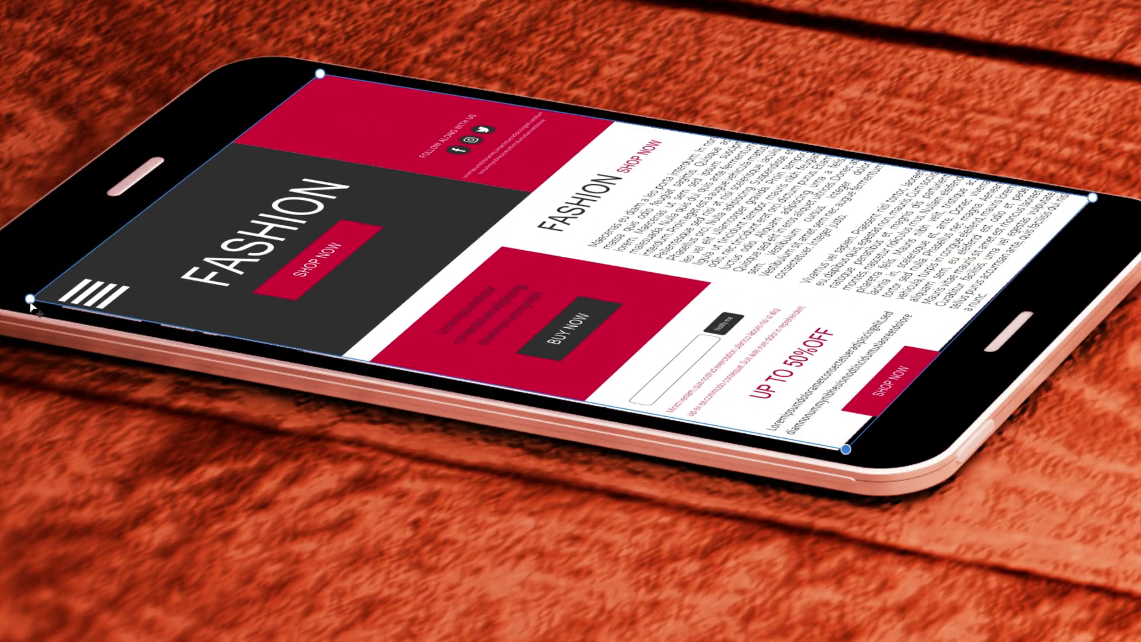
left_click_drag(30, 299, 24, 299)
left_click_drag(846, 449, 841, 450)
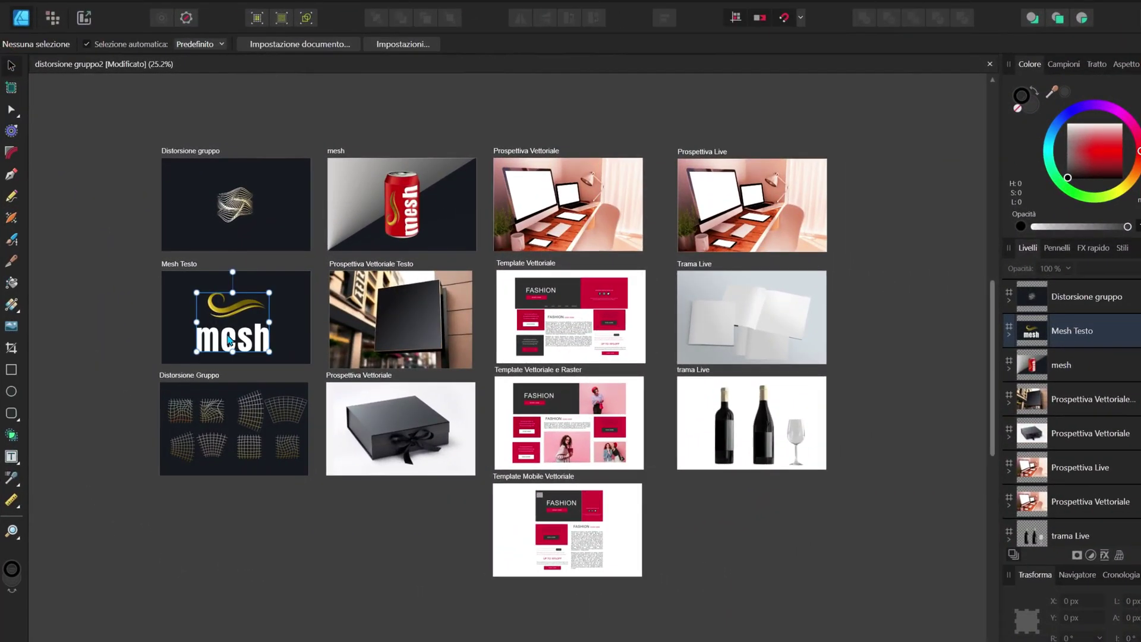
Step: Copy the mesh logo onto the blank sign, nudge it right and zoom in
left_click(225, 333)
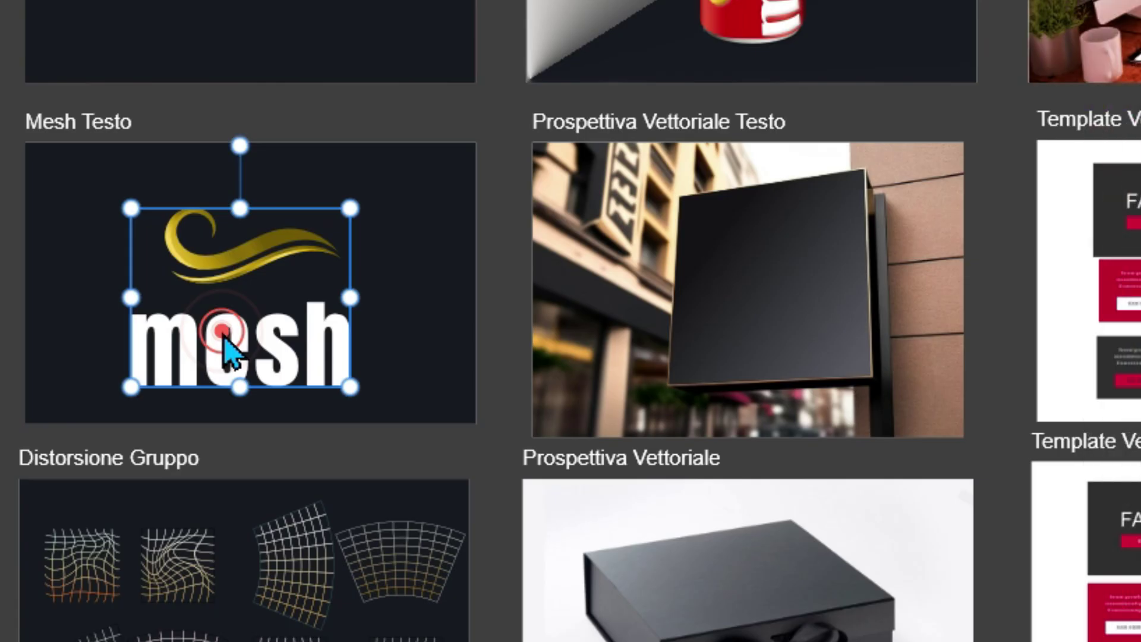
mouse_move(223, 337)
left_mouse_down()
mouse_move(622, 322)
mouse_move(741, 333)
left_mouse_up()
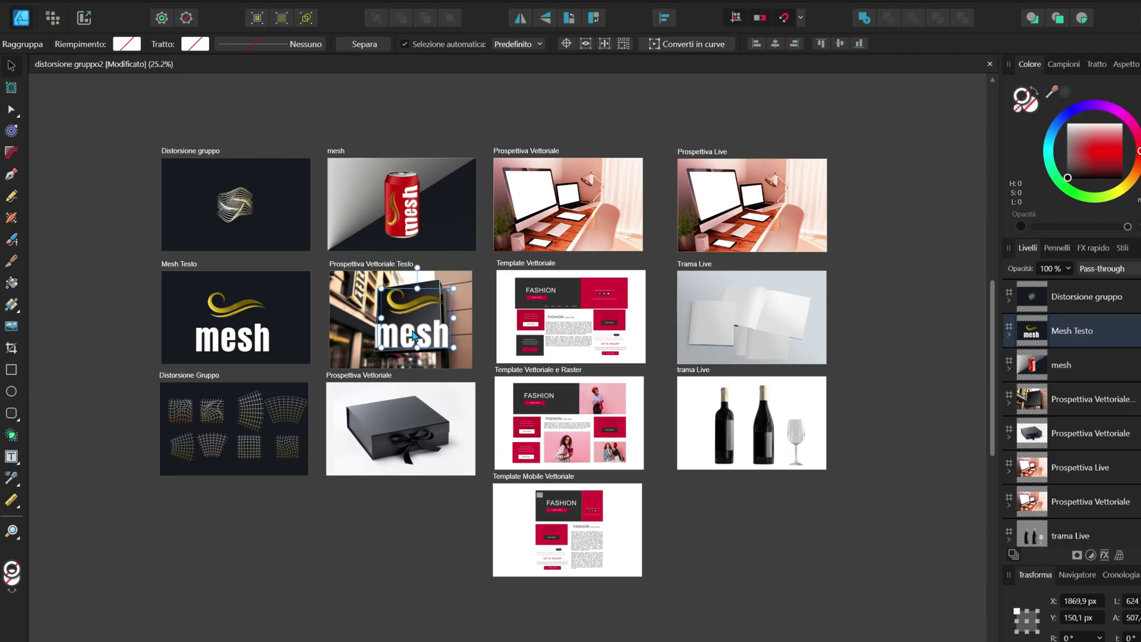
left_click_drag(414, 336, 416, 336)
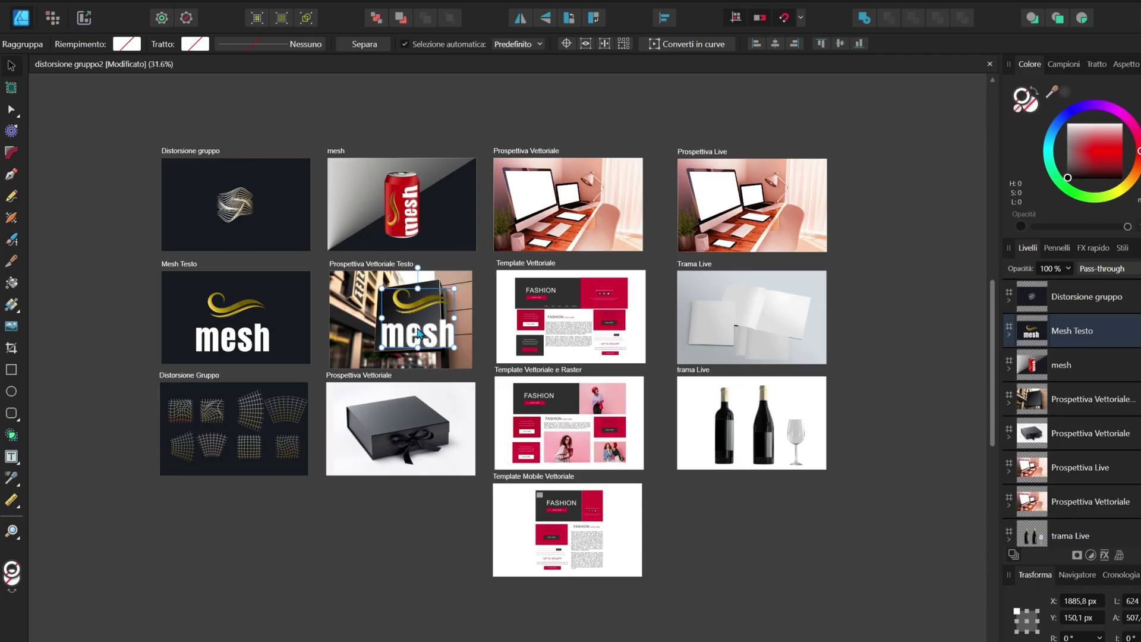
scroll(418, 332, "up", 5)
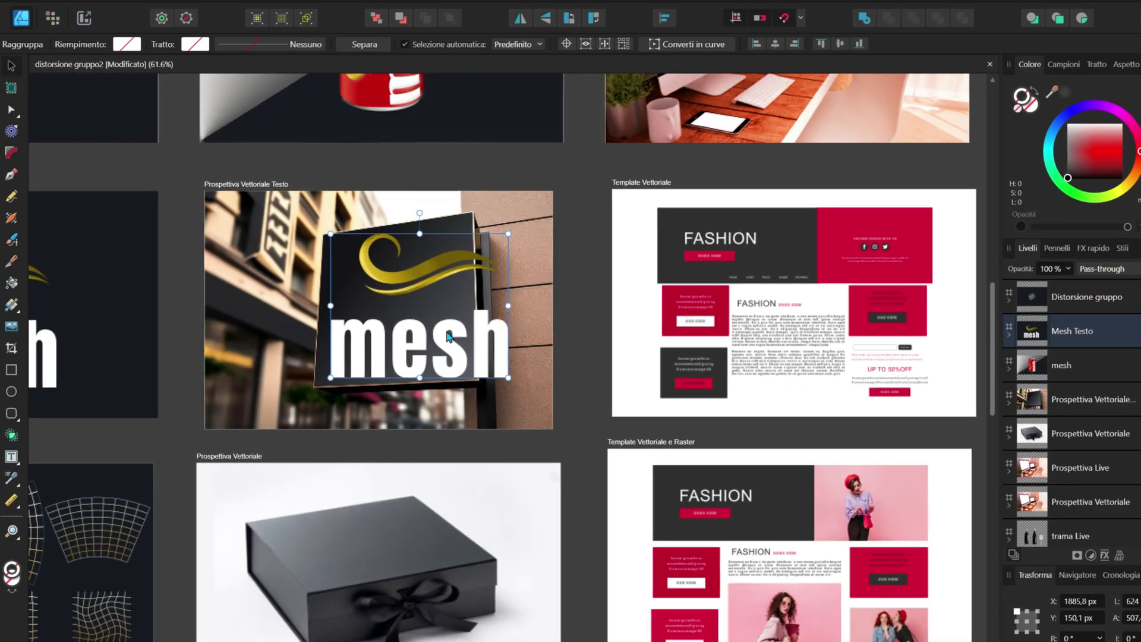
scroll(449, 337, "up", 5)
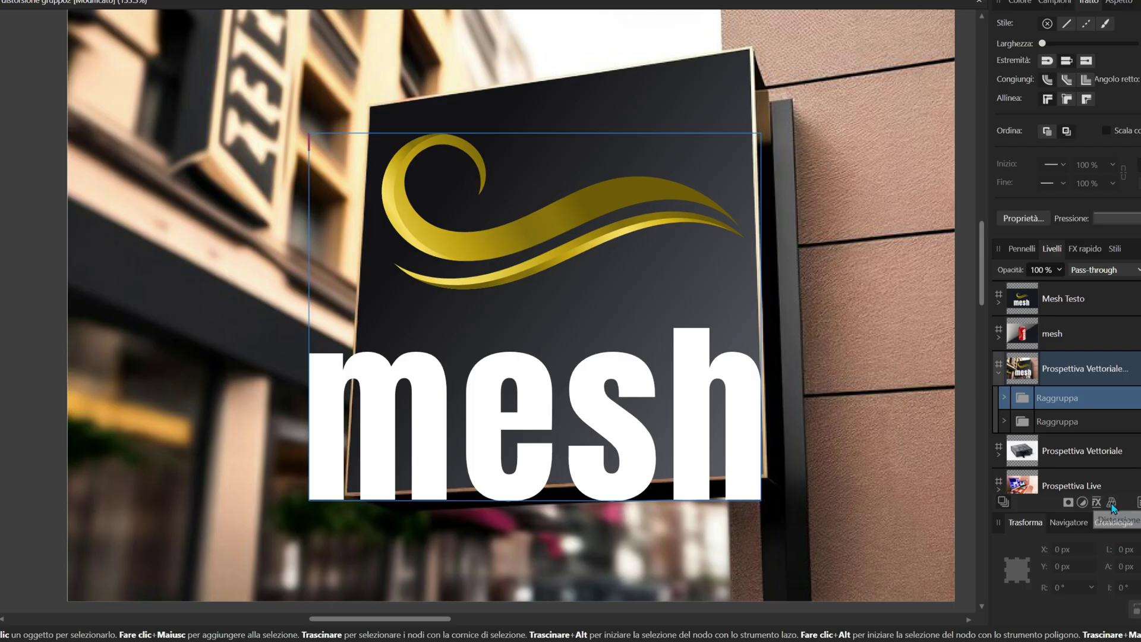
Step: Apply a Prospettiva group distortion and pin the logo's four corners to the sign's corners
left_click(1111, 503)
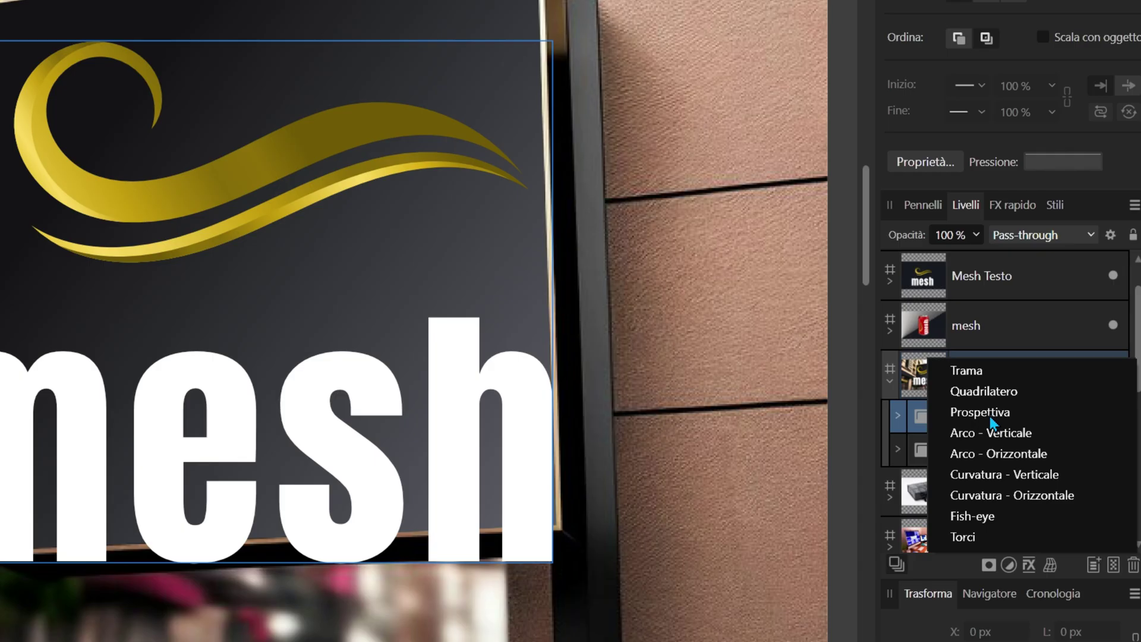
left_click(1062, 394)
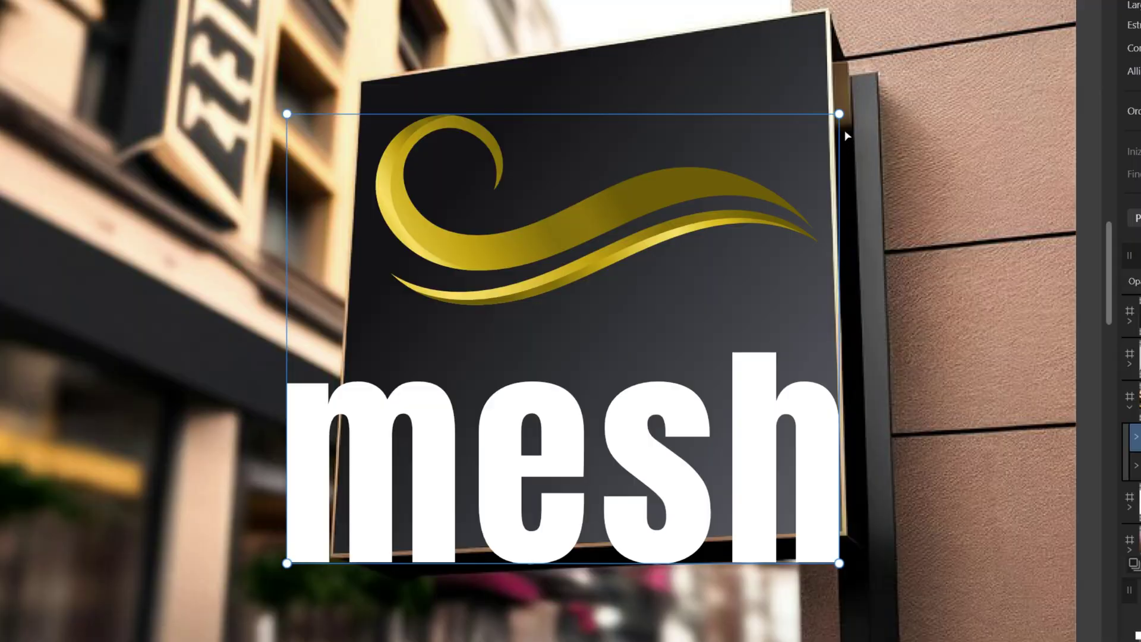
left_click_drag(839, 114, 823, 13)
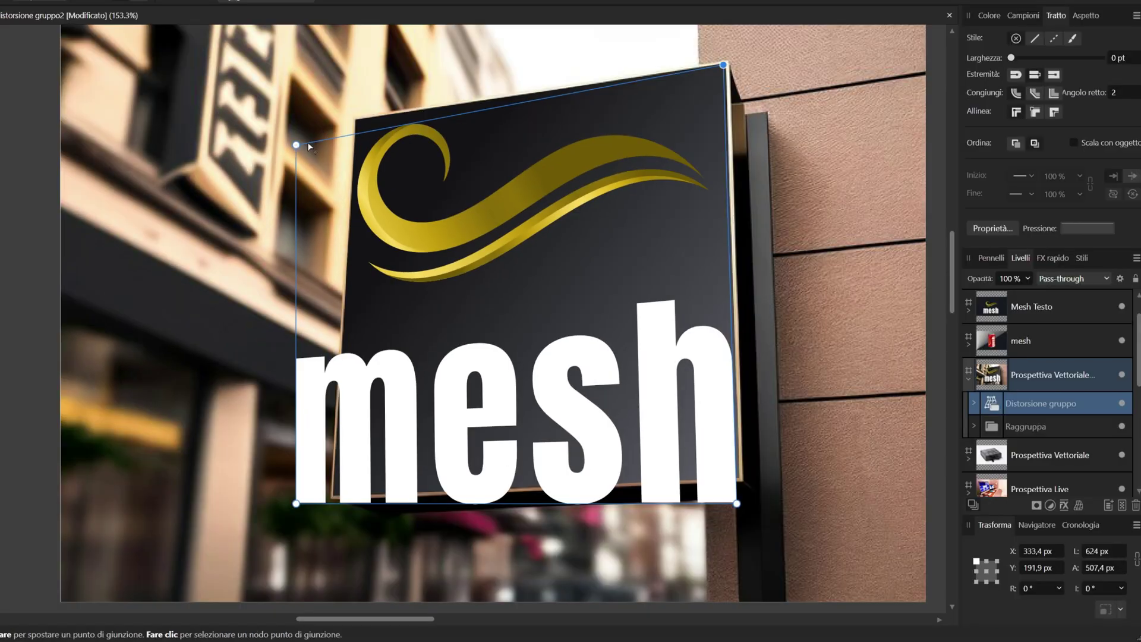
left_click_drag(308, 145, 356, 120)
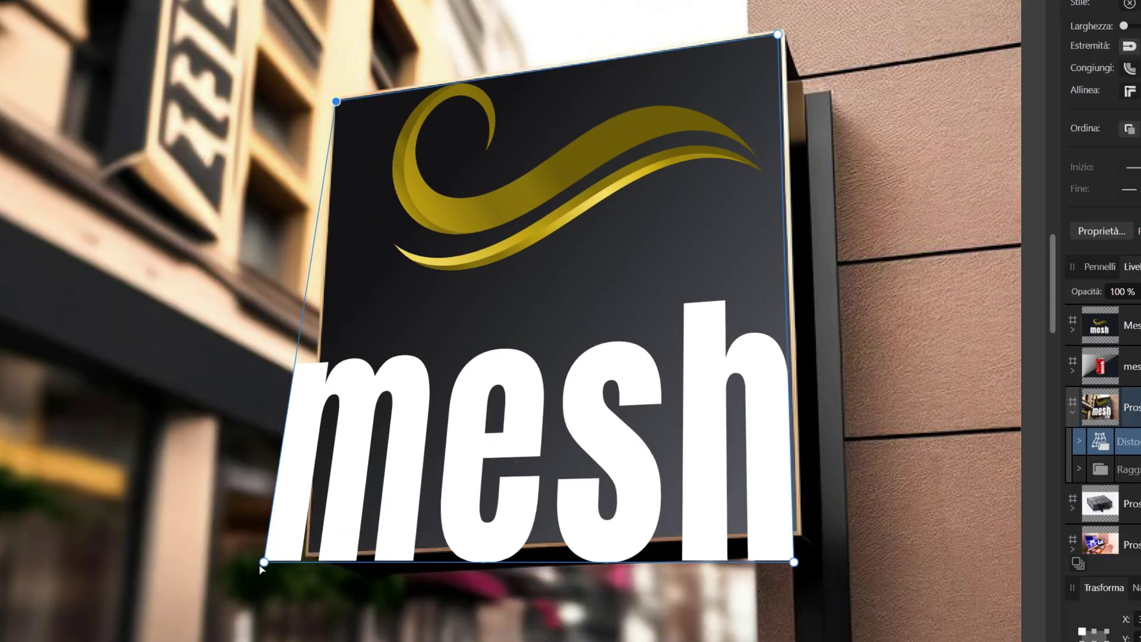
left_click_drag(264, 561, 311, 552)
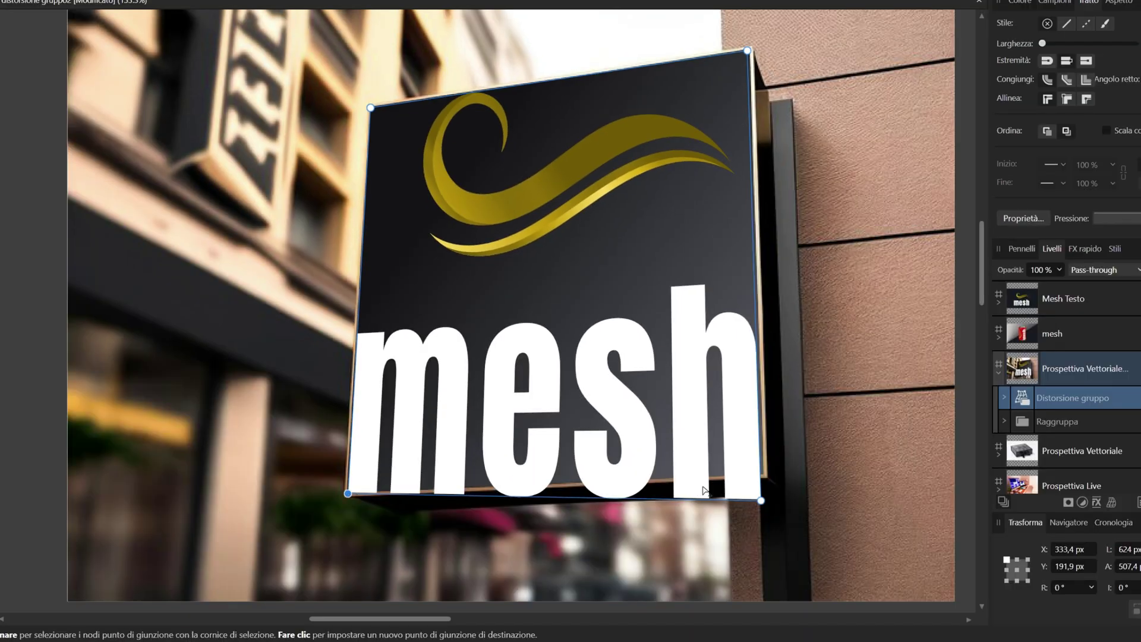
left_click_drag(761, 501, 763, 476)
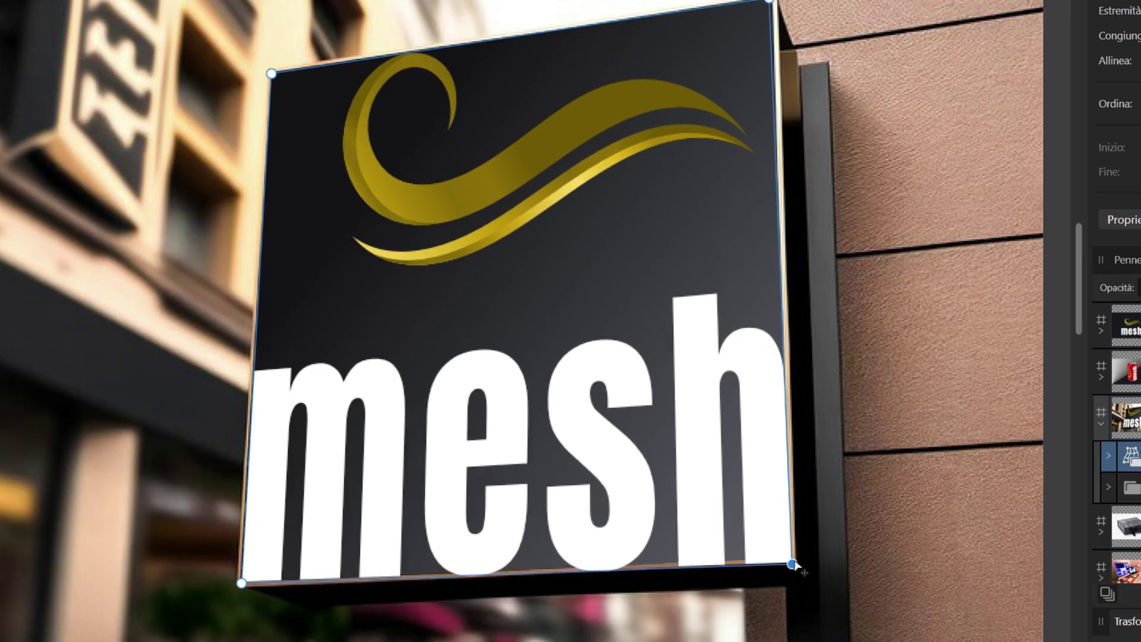
left_click_drag(792, 560, 796, 563)
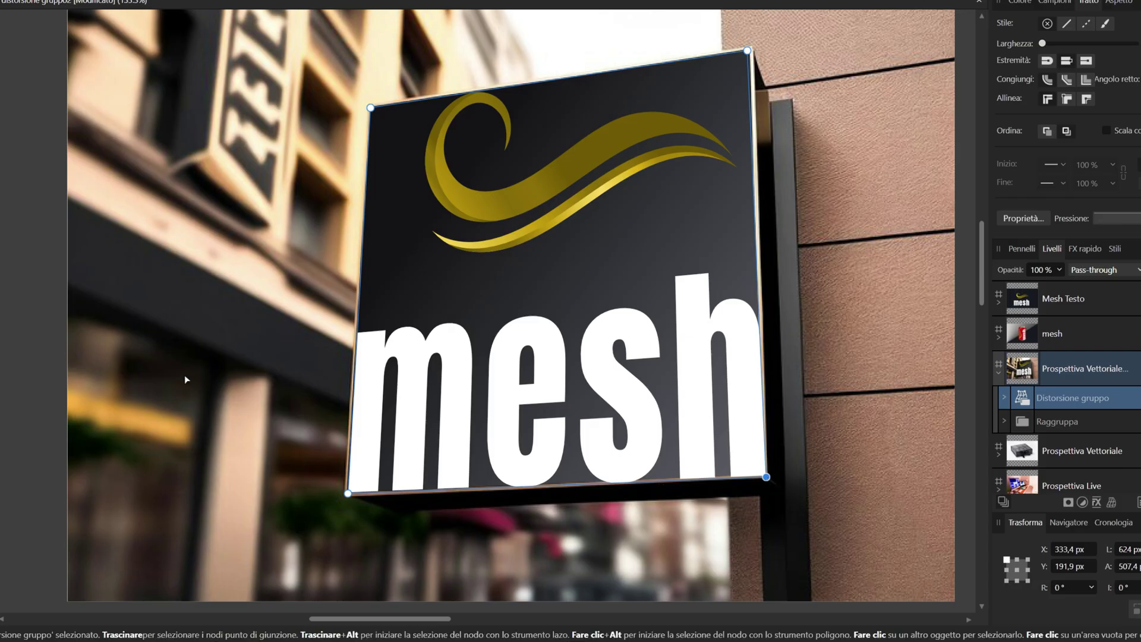
key("v")
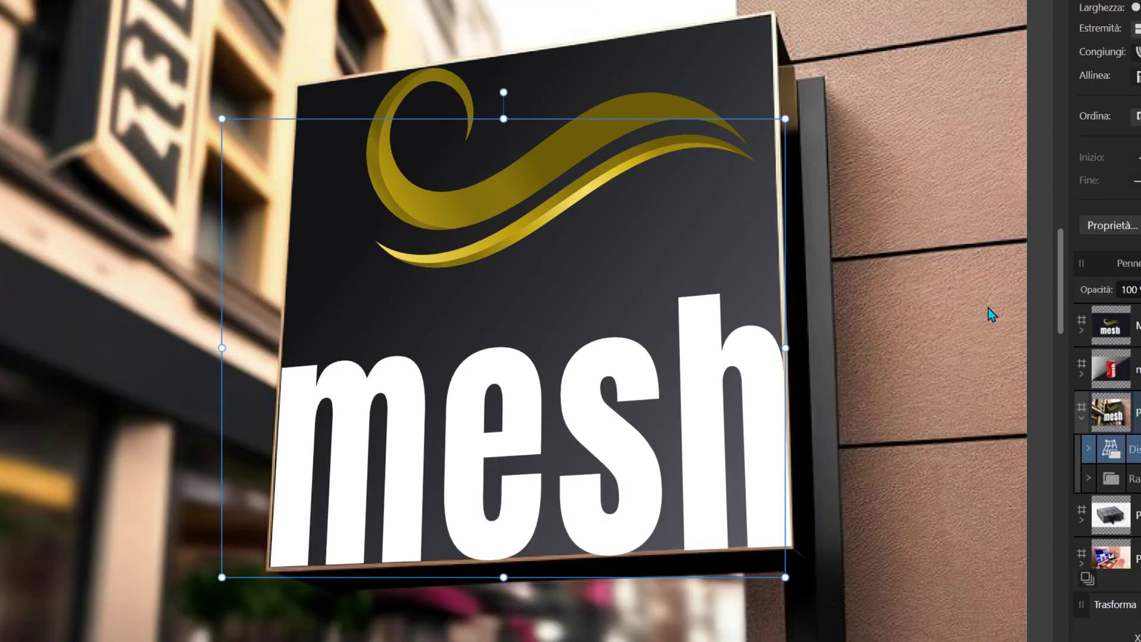
Step: Float and enlarge the Layers panel and expand the sign mockup's distortion group
left_click_drag(989, 308, 858, 345)
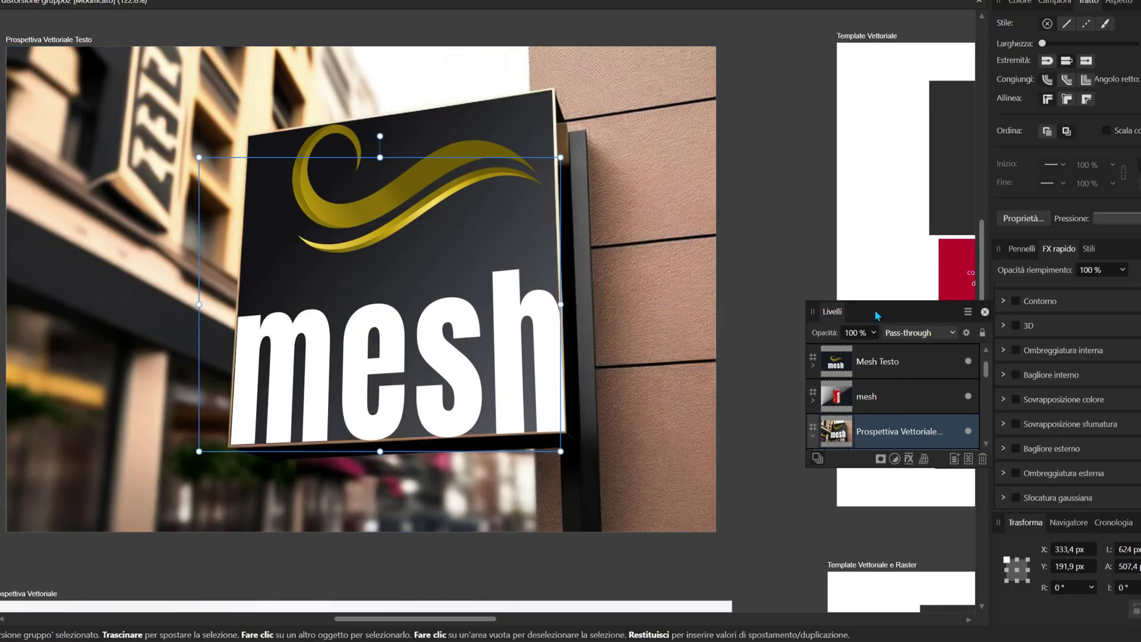
left_click_drag(875, 315, 697, 235)
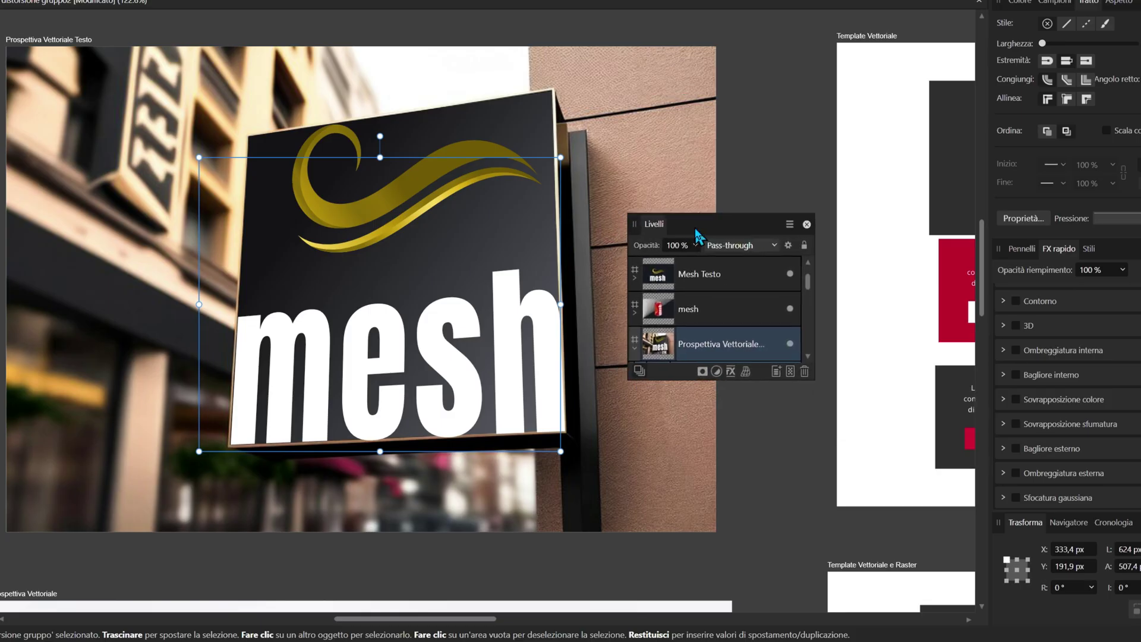
left_click(635, 351)
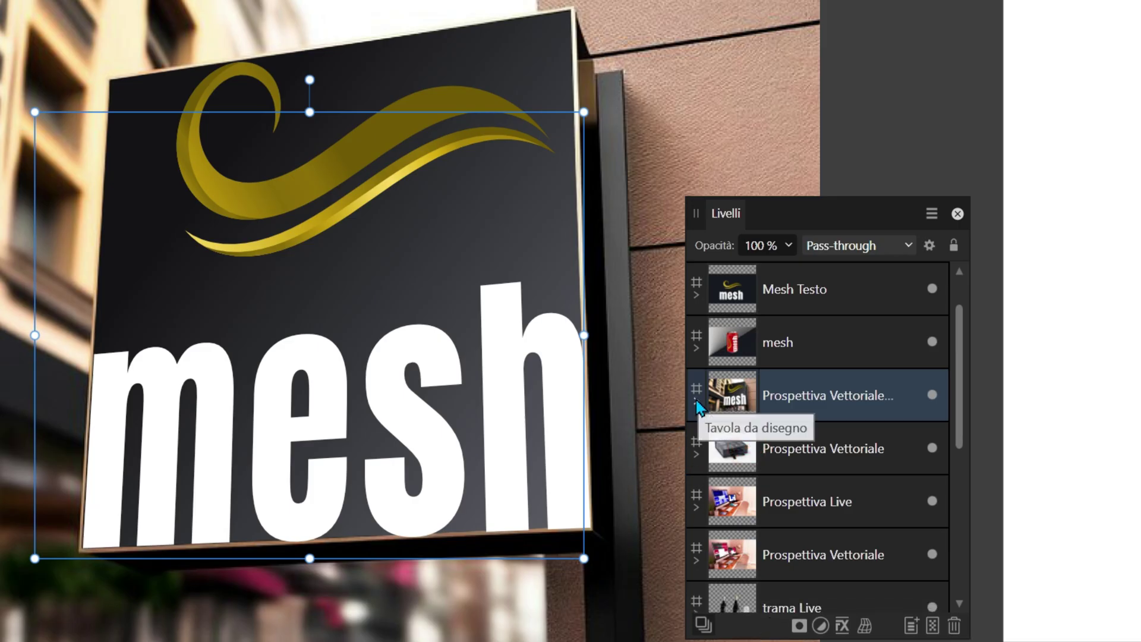
left_click(697, 400)
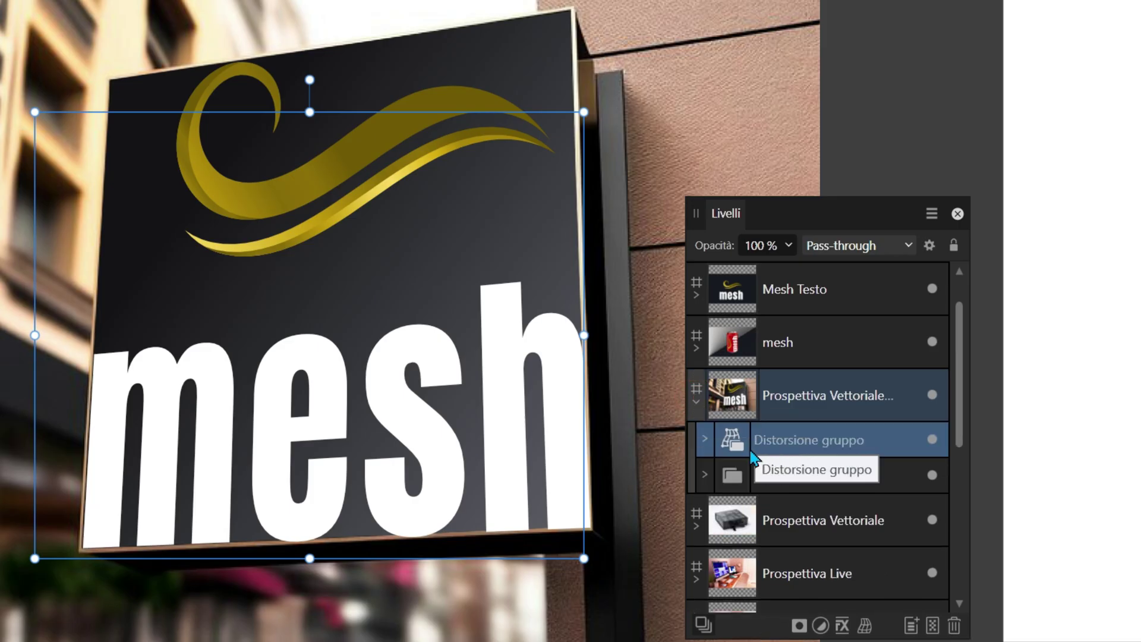
left_click(707, 440)
left_click(932, 475)
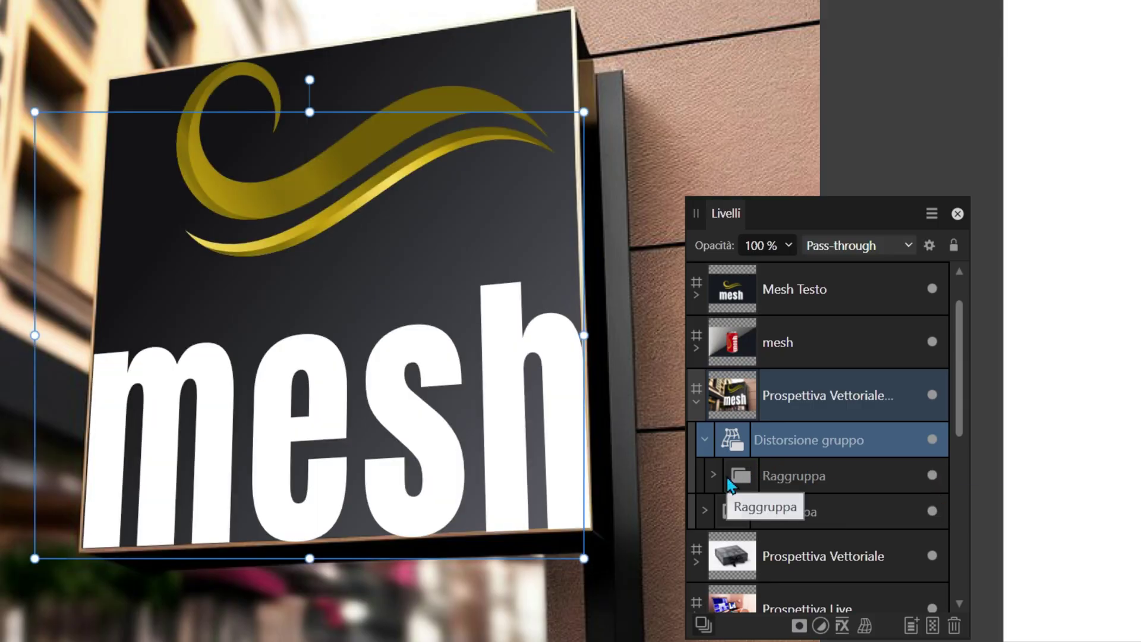
left_click(741, 475)
Step: Shrink the logo on the sign and move it higher
left_click(680, 380)
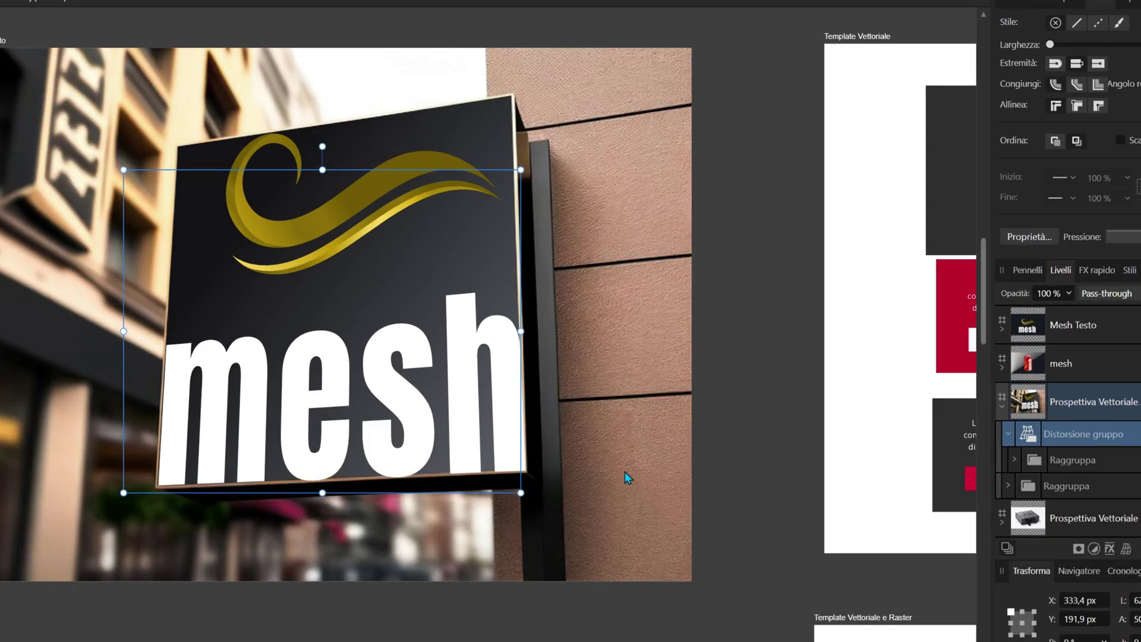
left_click_drag(522, 493, 475, 438)
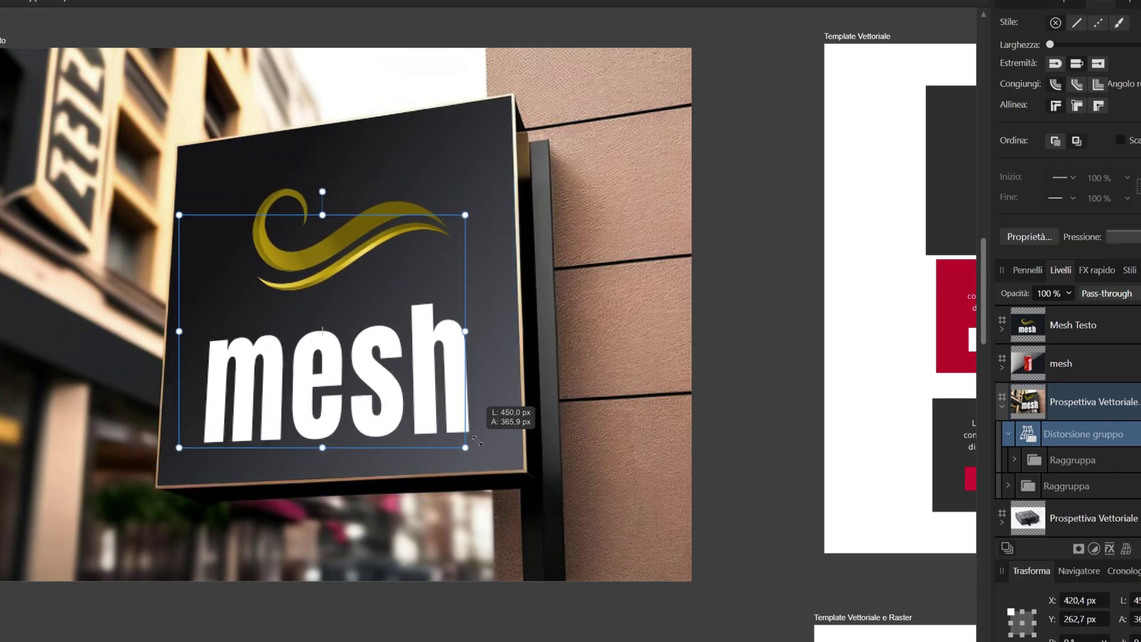
mouse_move(440, 401)
left_mouse_down()
mouse_move(447, 378)
mouse_move(502, 358)
left_mouse_up()
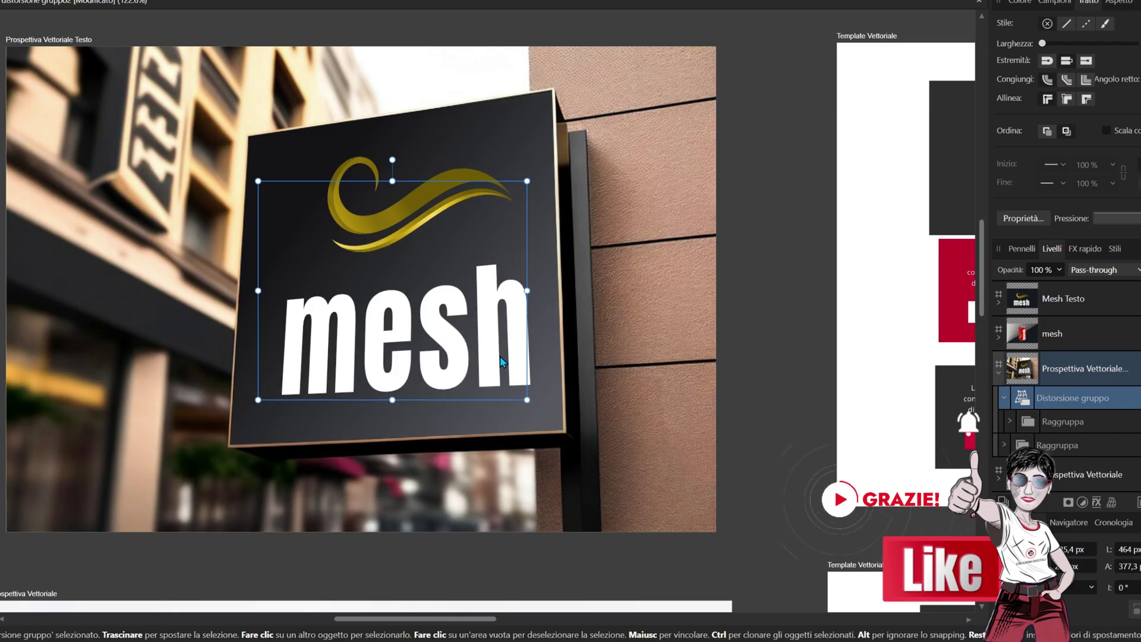
left_click(26, 113)
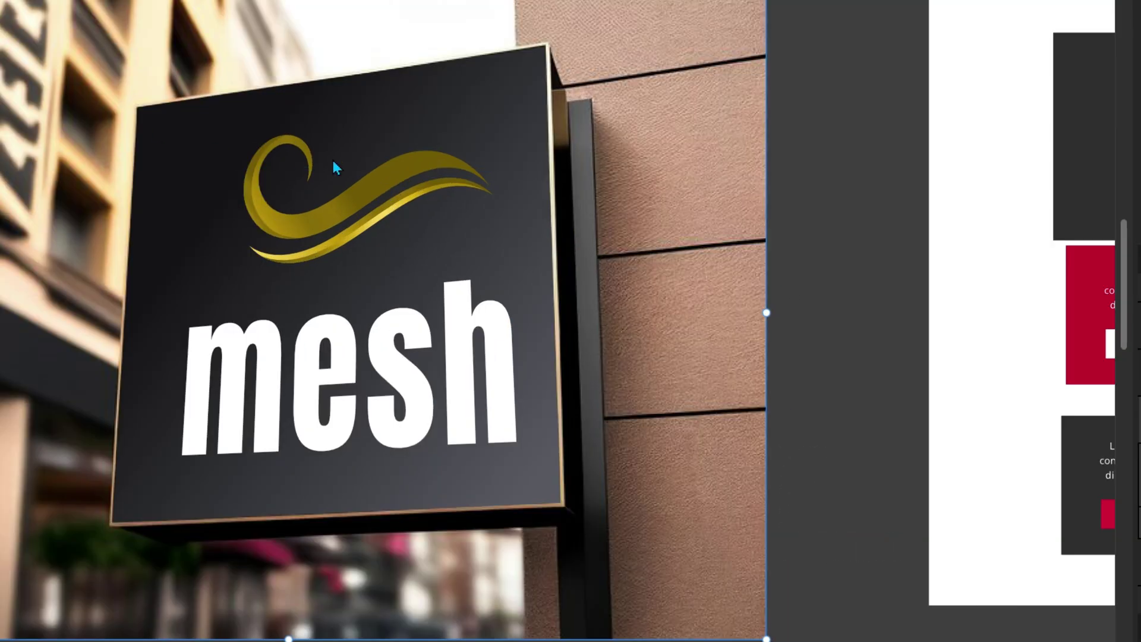
Step: Drag the Raggruppa group above Distorsione gruppo in the floating Layers list
left_click_drag(914, 257, 814, 250)
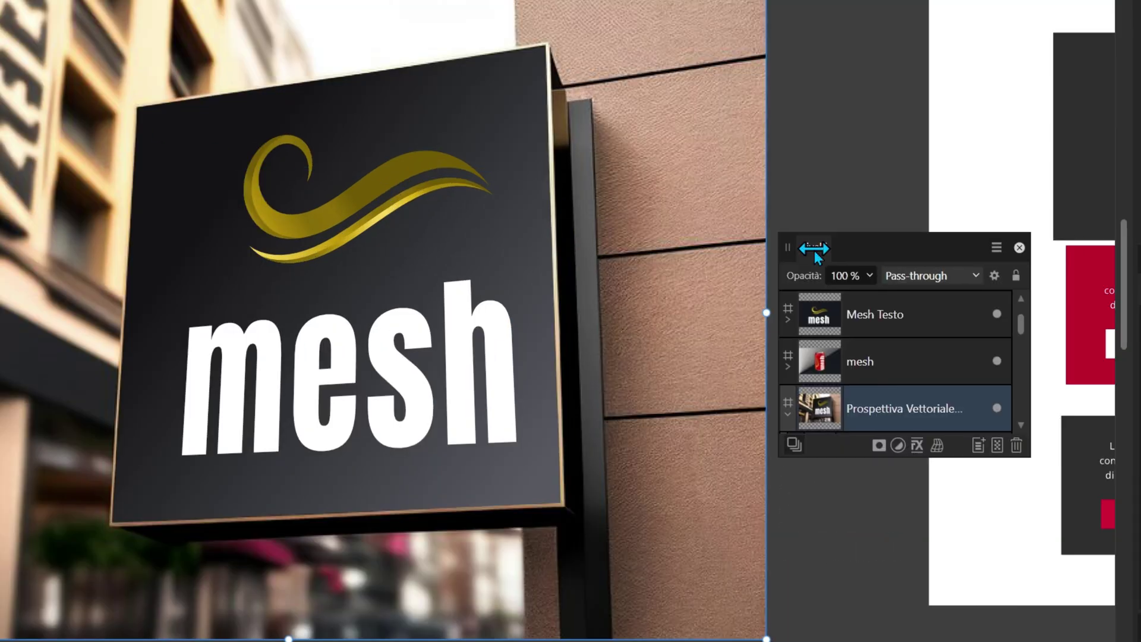
left_click_drag(844, 455, 843, 616)
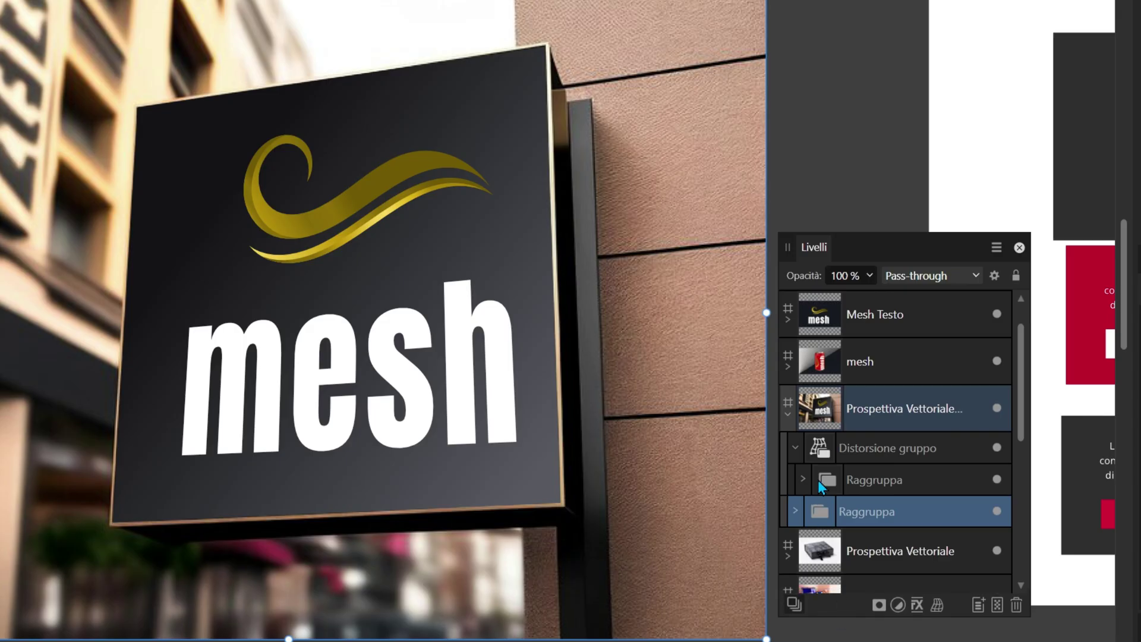
left_click(819, 482)
left_click_drag(889, 476, 891, 427)
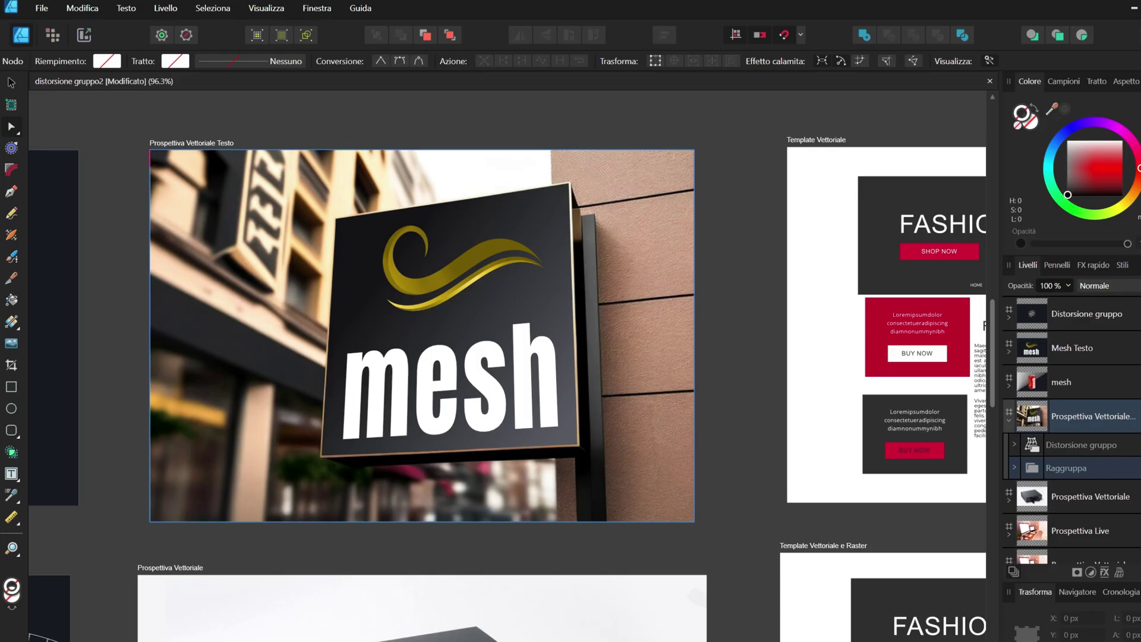
Step: Scroll down to the gift box artboard and pick the Trama scritte file via File > Posiziona
scroll(427, 396, "down", 5)
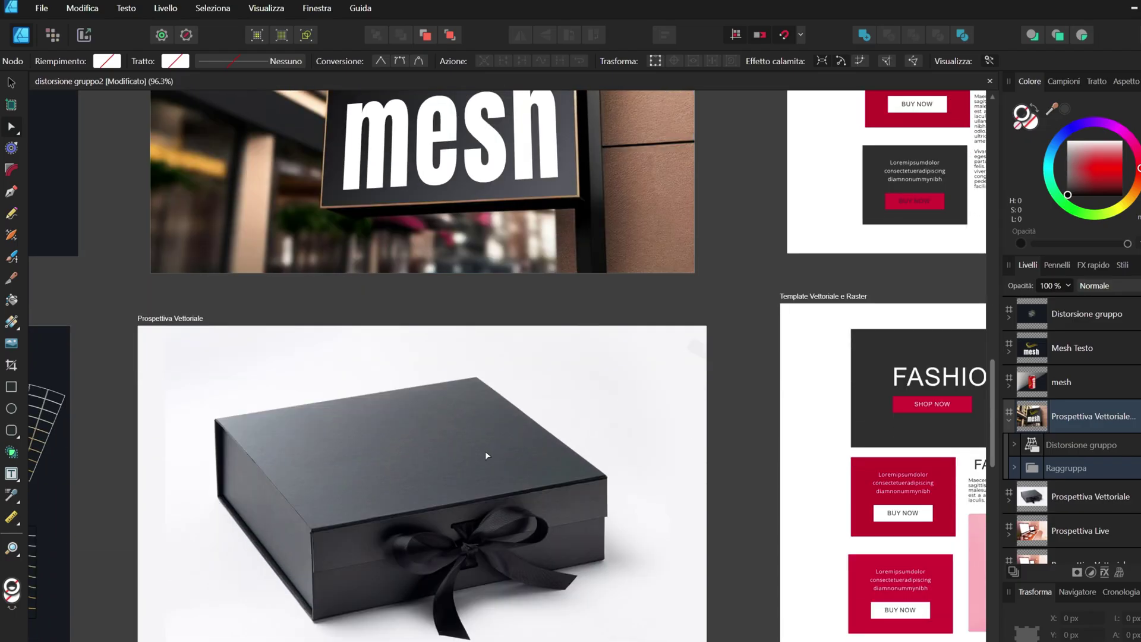
left_click(485, 453)
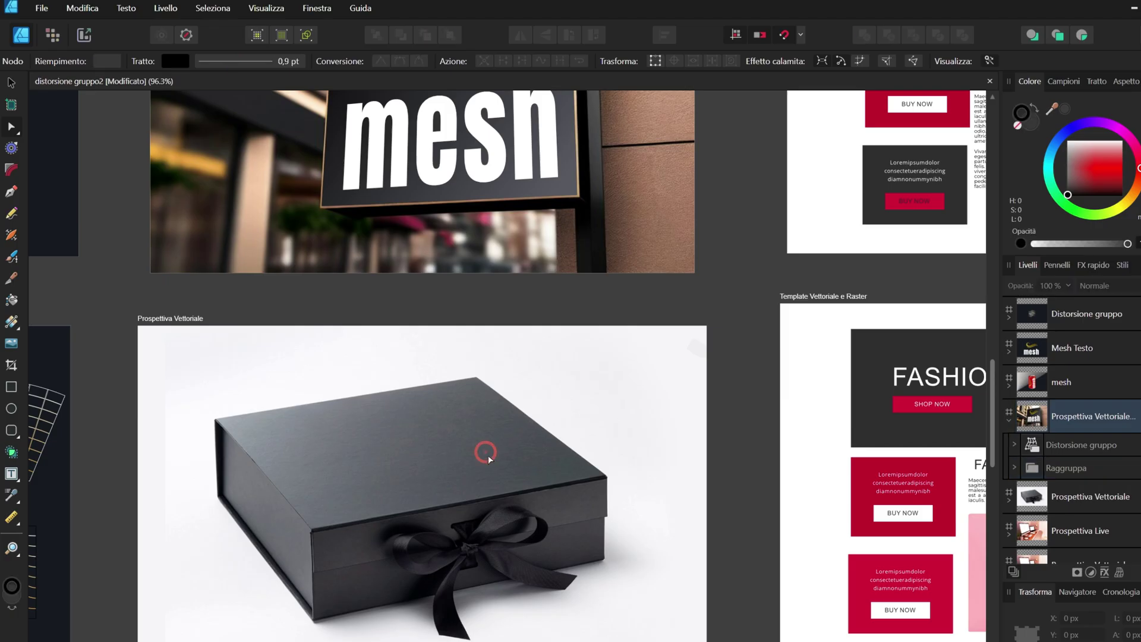
scroll(533, 461, "down", 2)
scroll(486, 466, "down", 2)
scroll(397, 435, "up", 2)
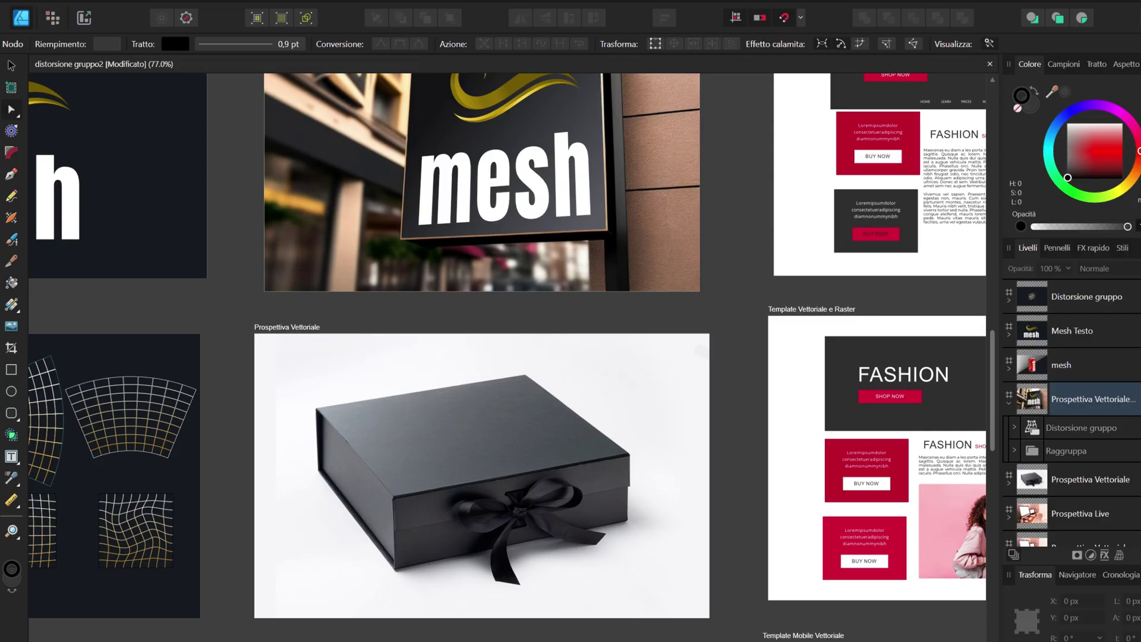
left_click(12, 3)
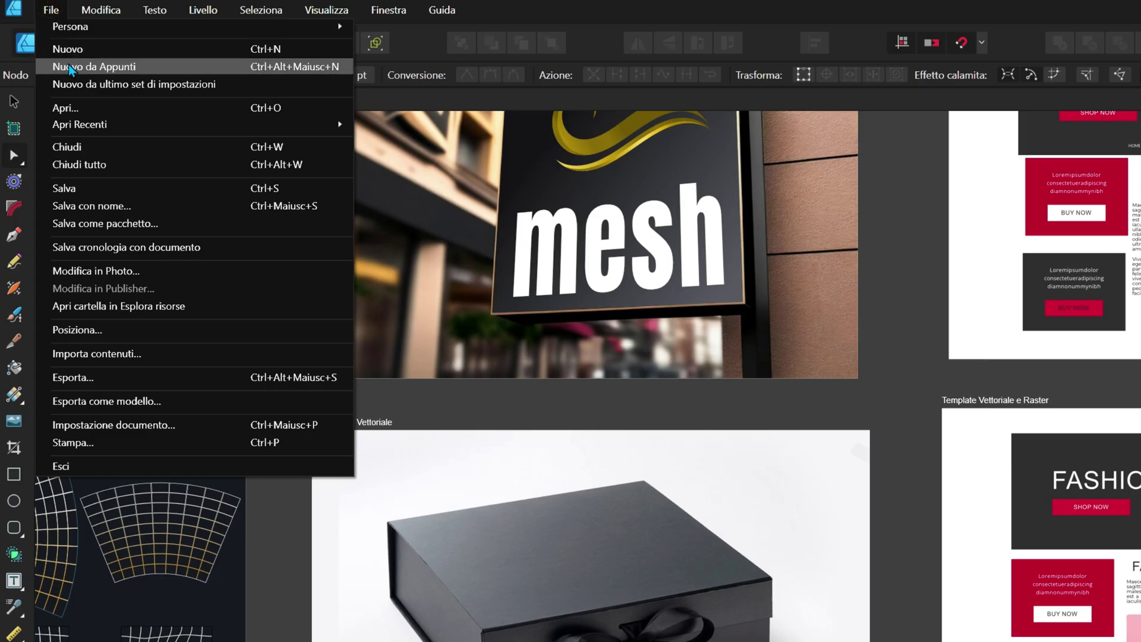
left_click(66, 108)
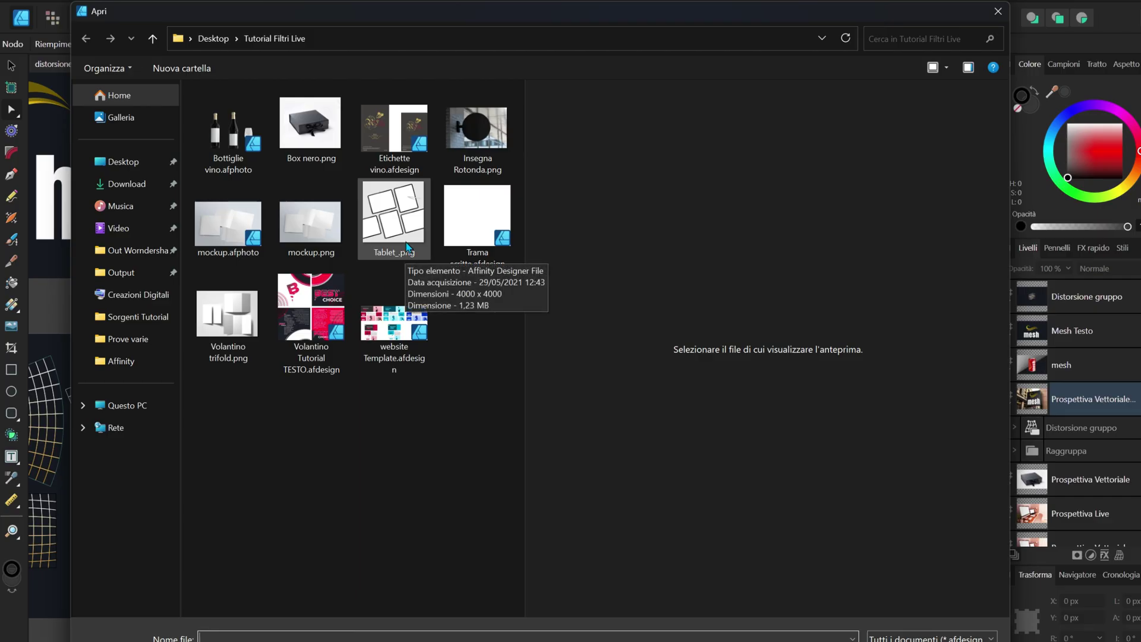
double_click(475, 204)
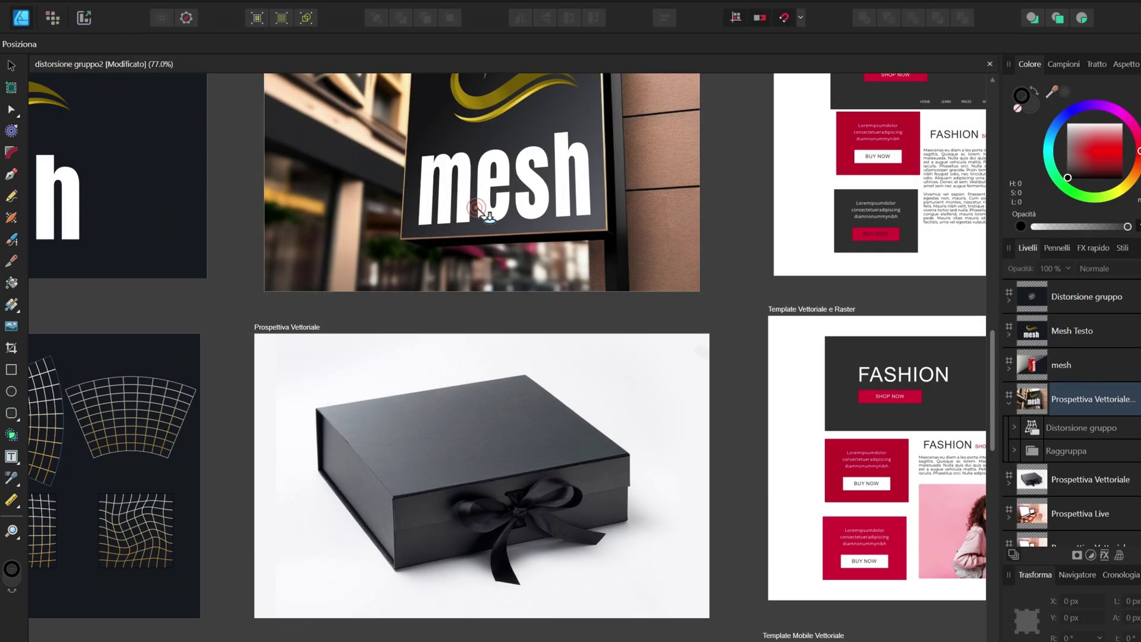
Step: Place the Trama scritte coffee artwork on the box, enlarge it and move it up-left
left_click_drag(277, 340, 441, 444)
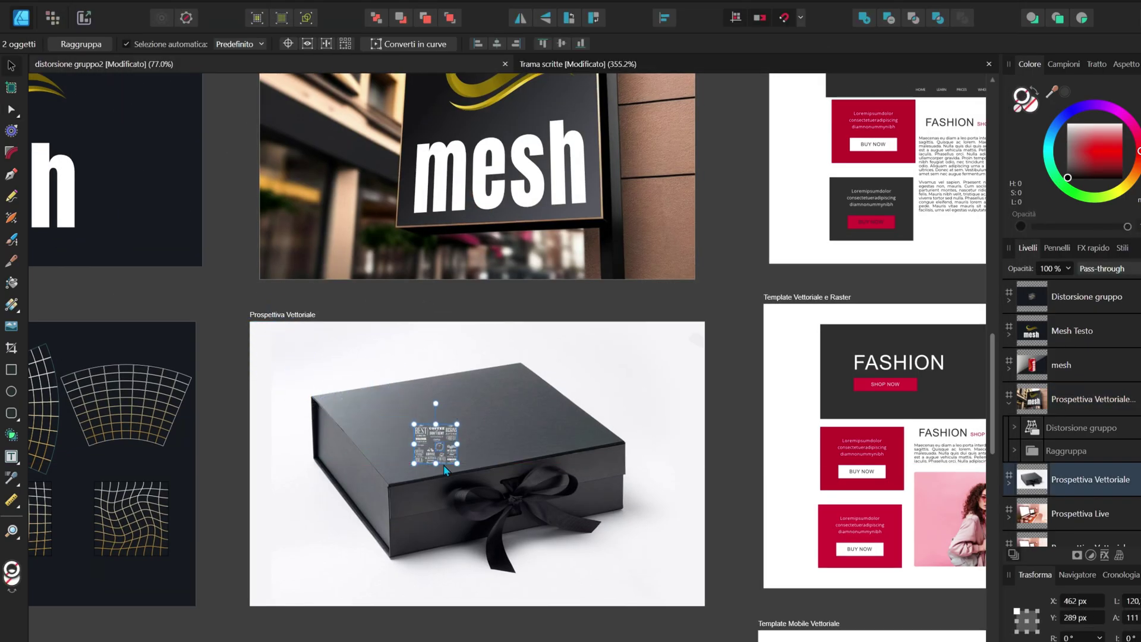
scroll(448, 474, "up", 5)
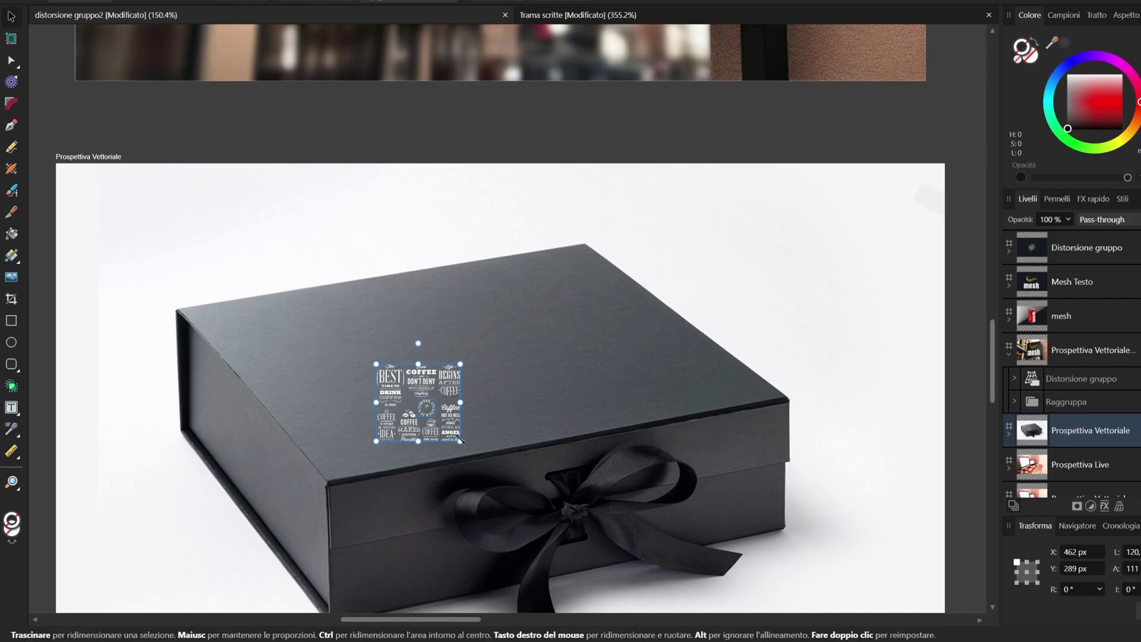
left_click_drag(461, 441, 697, 552)
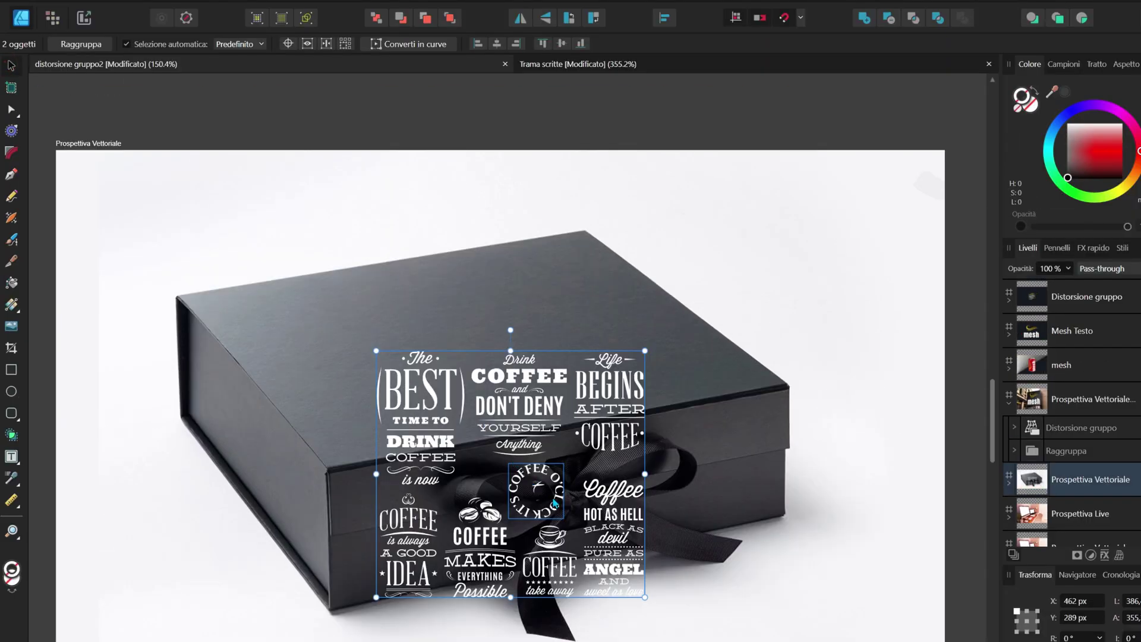
left_click_drag(554, 504, 437, 443)
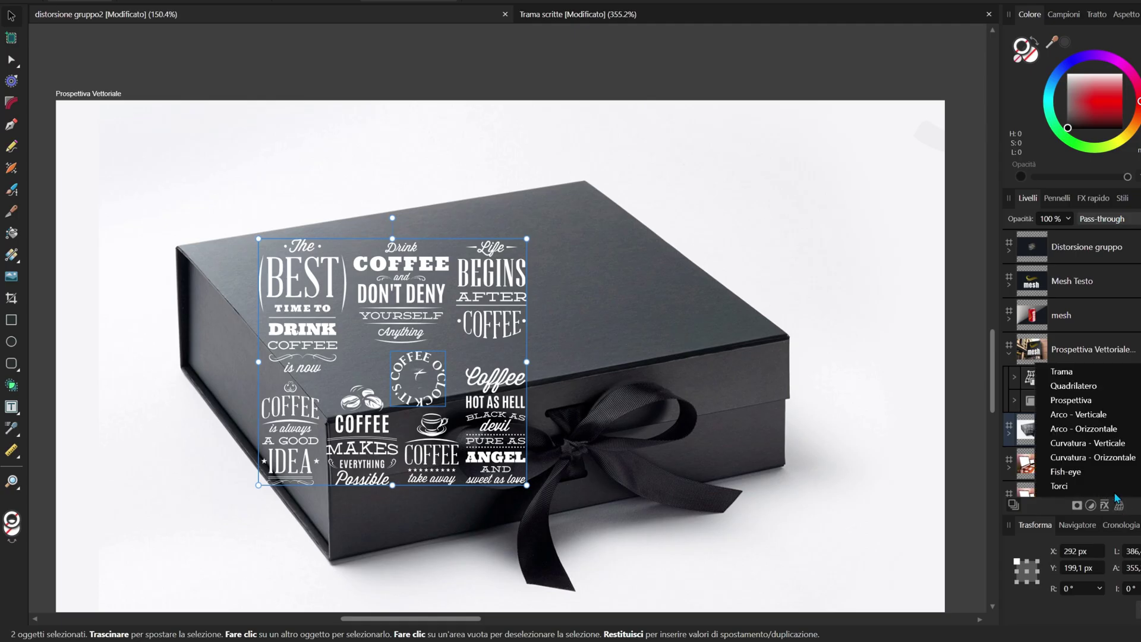
Step: Drag the typography's four perspective corners onto the gift box lid's corners
left_click(1098, 485)
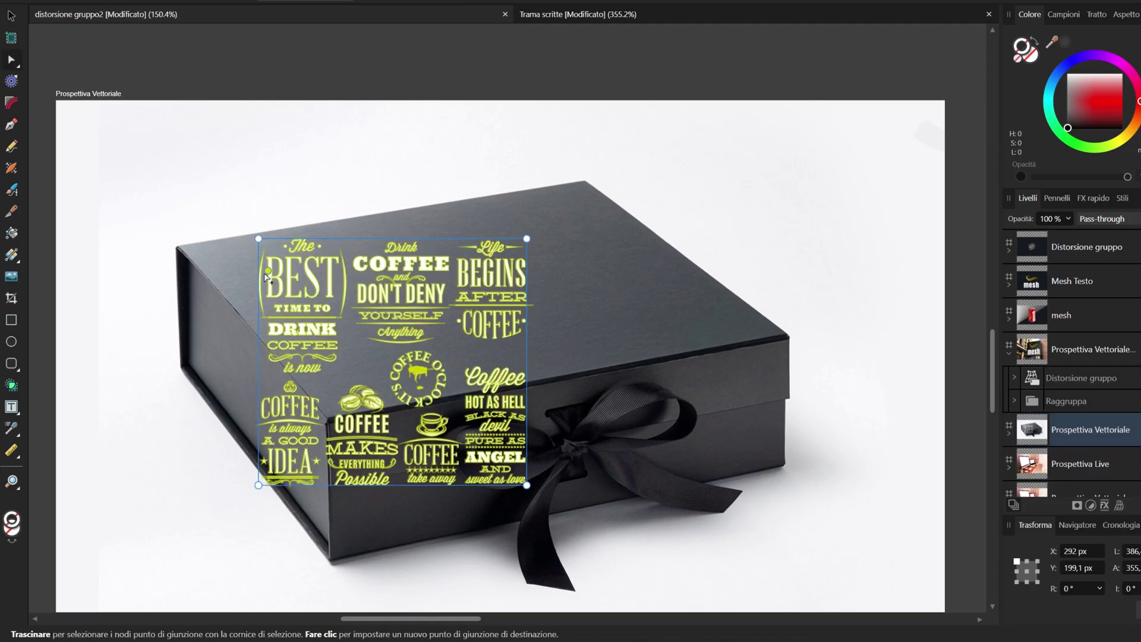
left_click_drag(257, 241, 173, 258)
left_click_drag(593, 240, 672, 174)
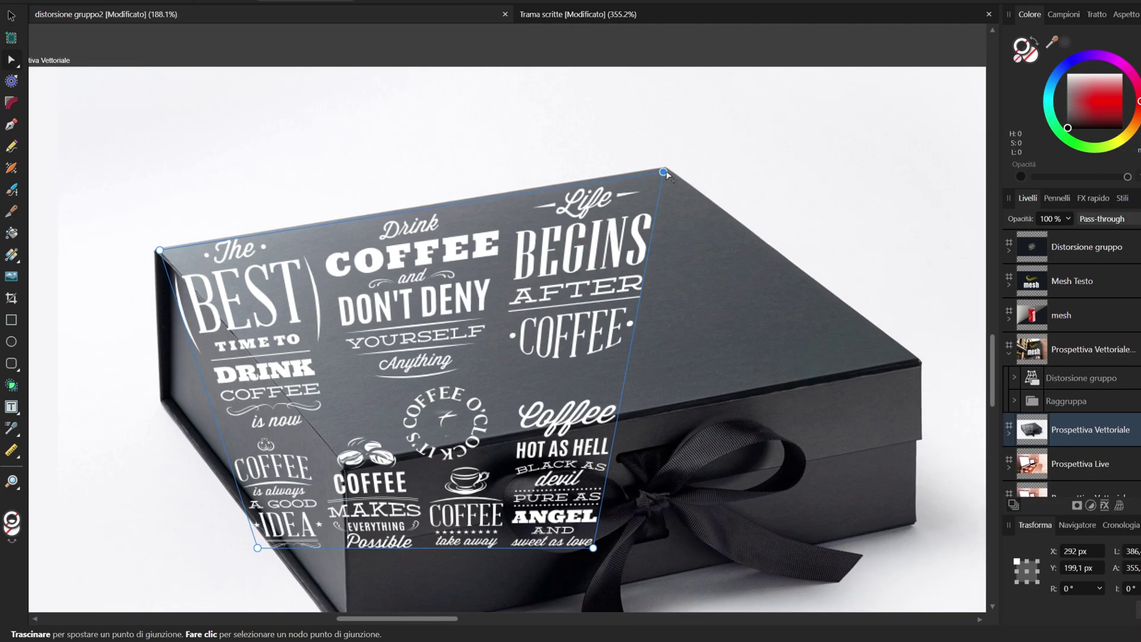
scroll(295, 208, "down", 1)
left_click_drag(361, 433, 348, 427)
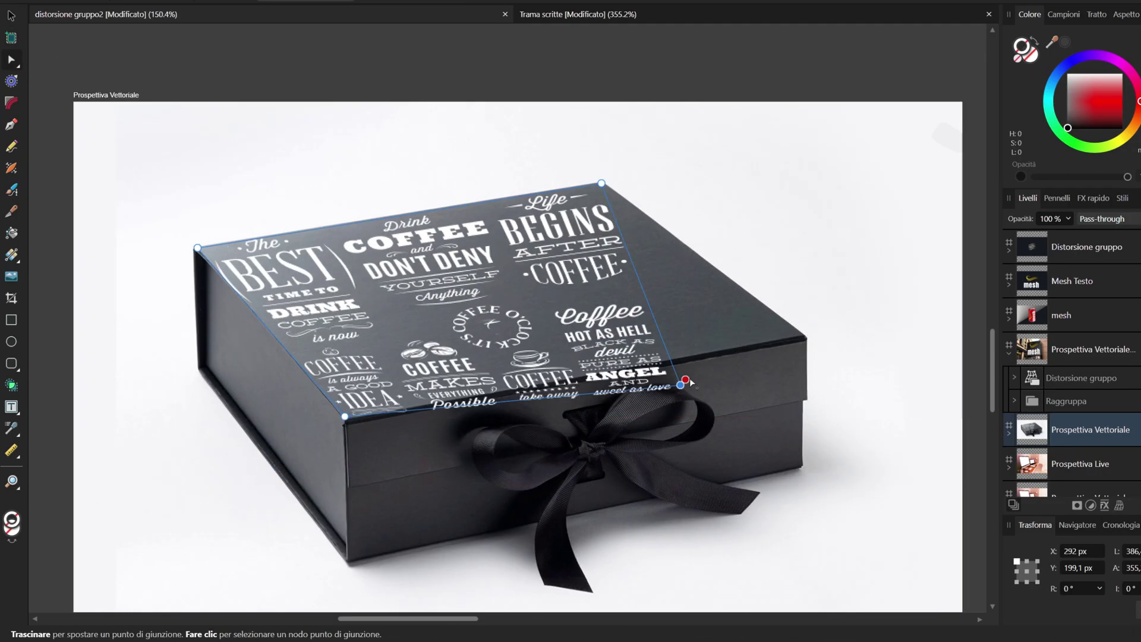
left_click_drag(544, 486, 805, 337)
scroll(203, 255, "up", 2)
scroll(201, 252, "down", 1)
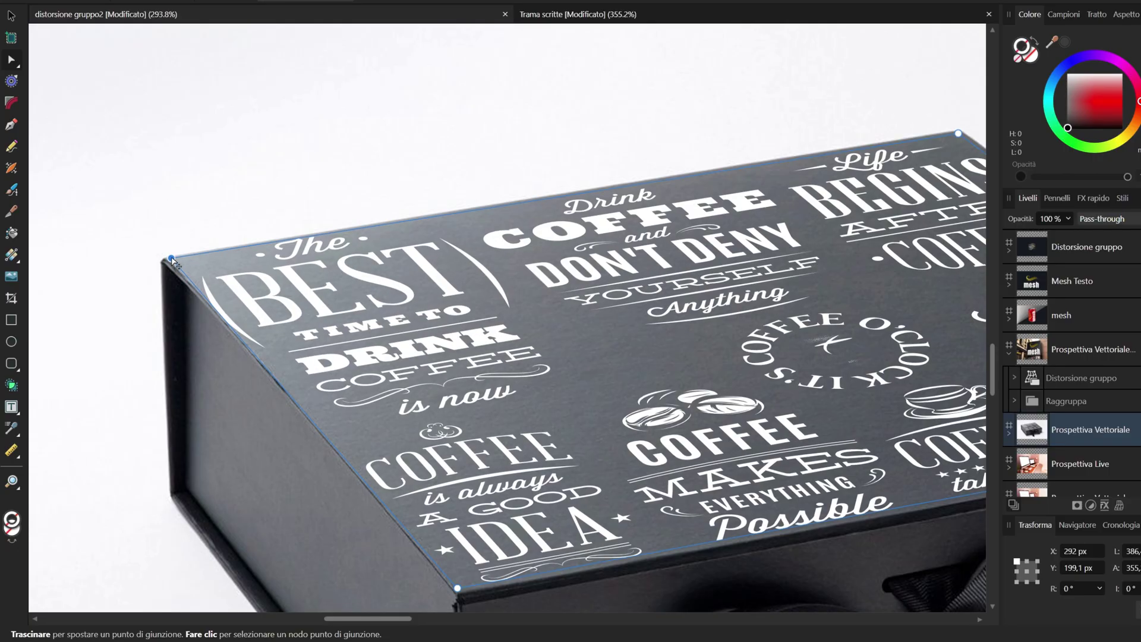
scroll(201, 252, "down", 1)
Step: Shrink the warped typography slightly, nudge it right and deselect it
key("v")
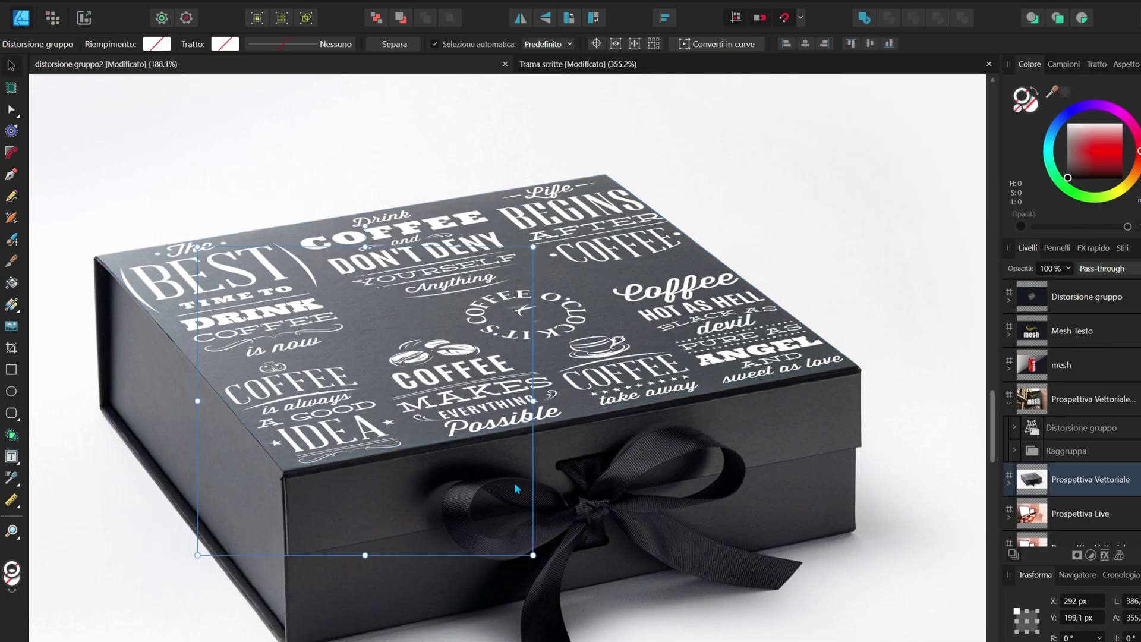
left_click_drag(533, 553, 518, 527)
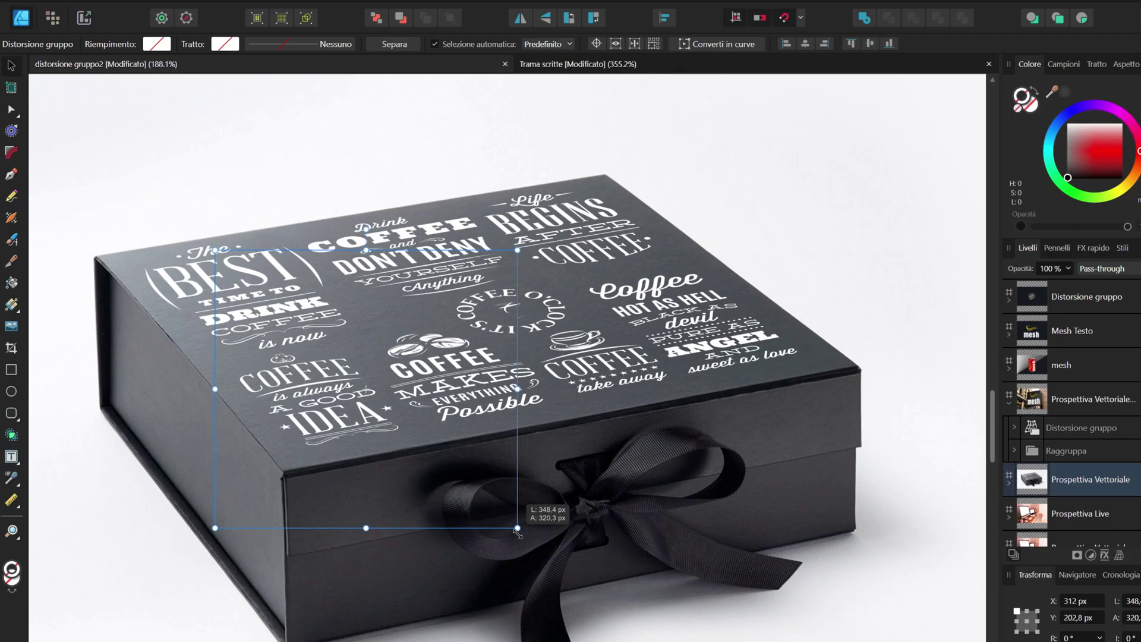
left_click_drag(451, 359, 463, 361)
key("Escape")
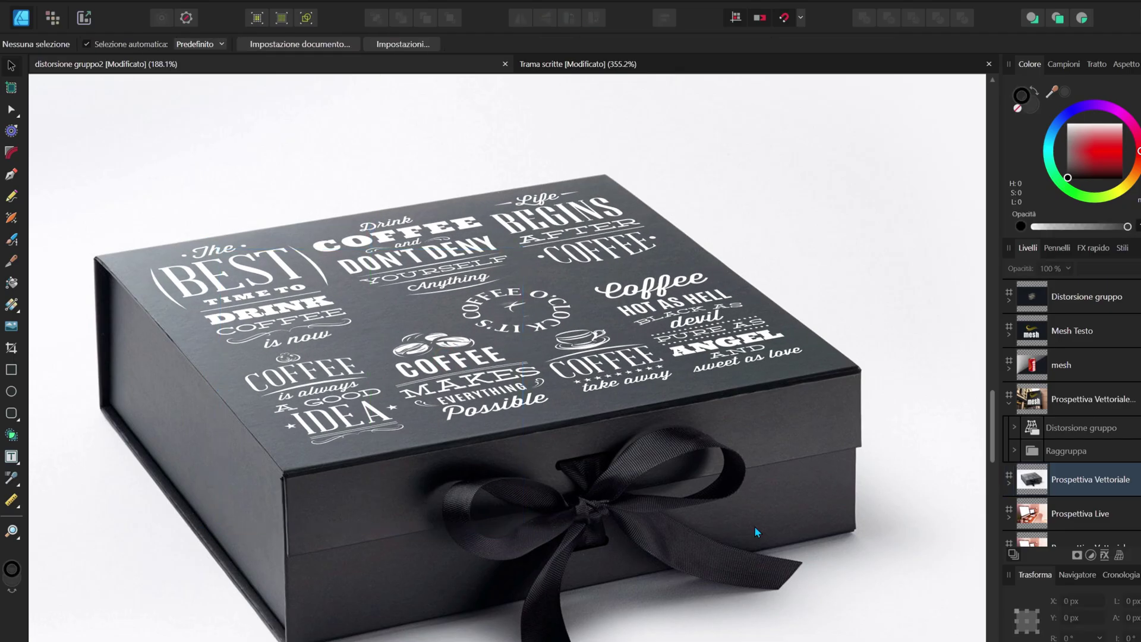
Step: Select the top row of slogans (83 objects) in the Trama scritte document
left_click(589, 64)
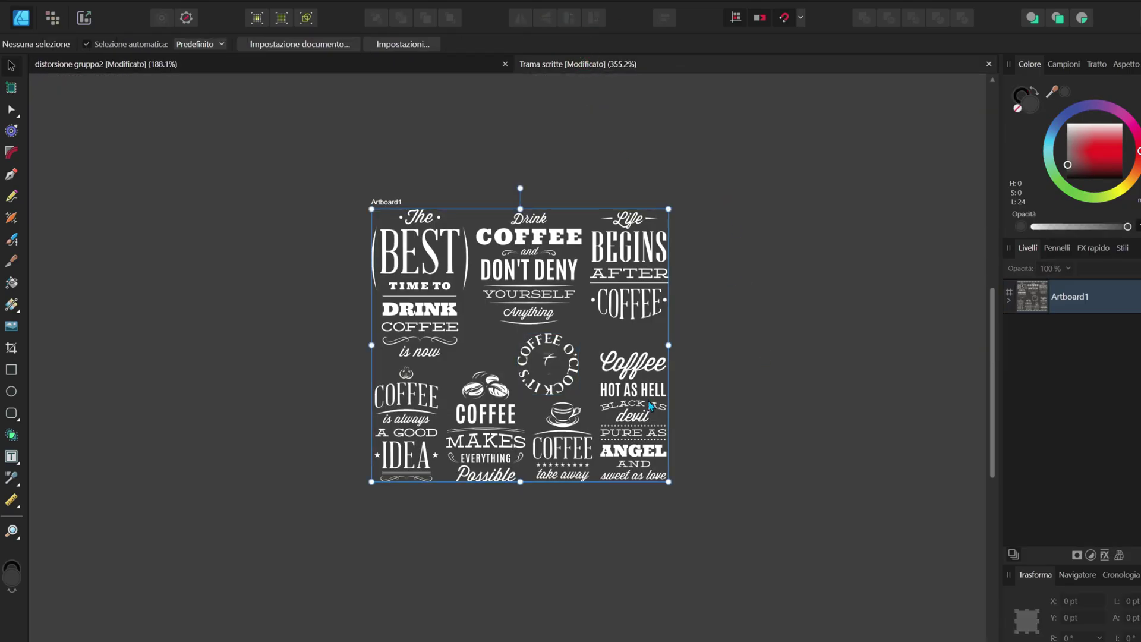
left_click_drag(761, 162, 684, 253)
left_click_drag(333, 331, 354, 323)
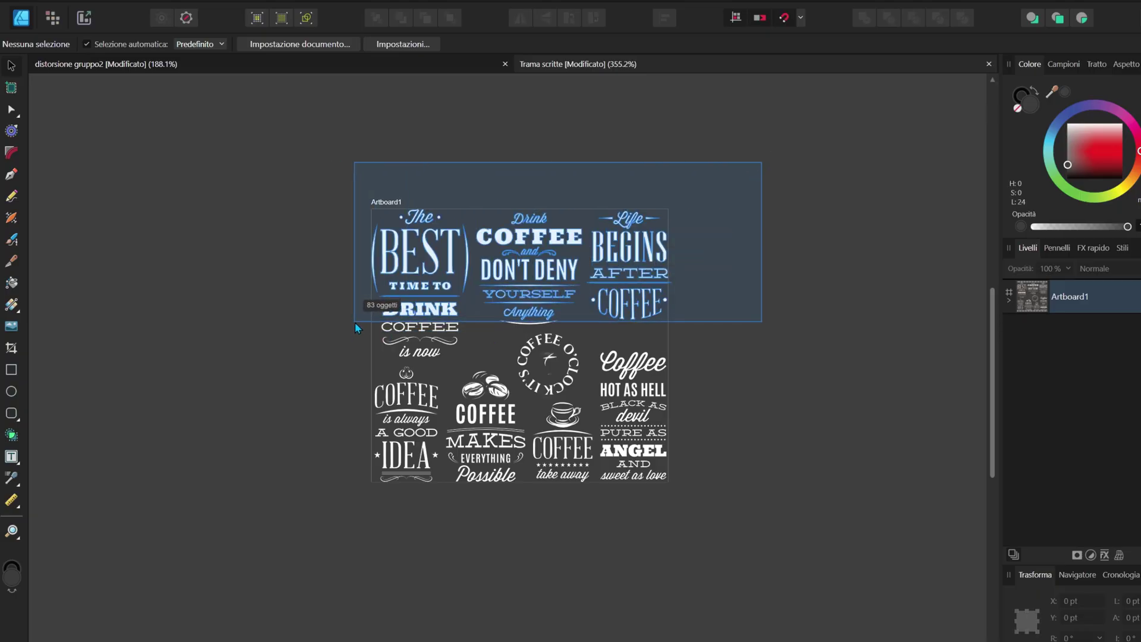
left_click_drag(354, 323, 355, 321)
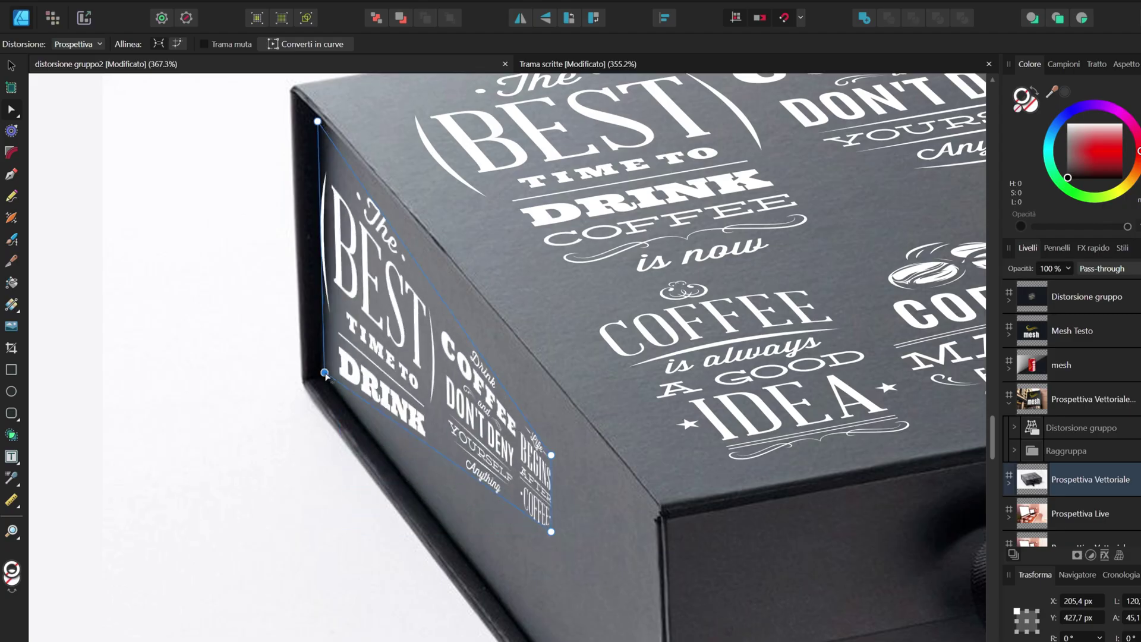
Step: Fit the copied slogans onto the gift box's left side panel in perspective
scroll(329, 501, "down", 5)
left_click_drag(476, 470, 536, 456)
scroll(432, 451, "up", 3)
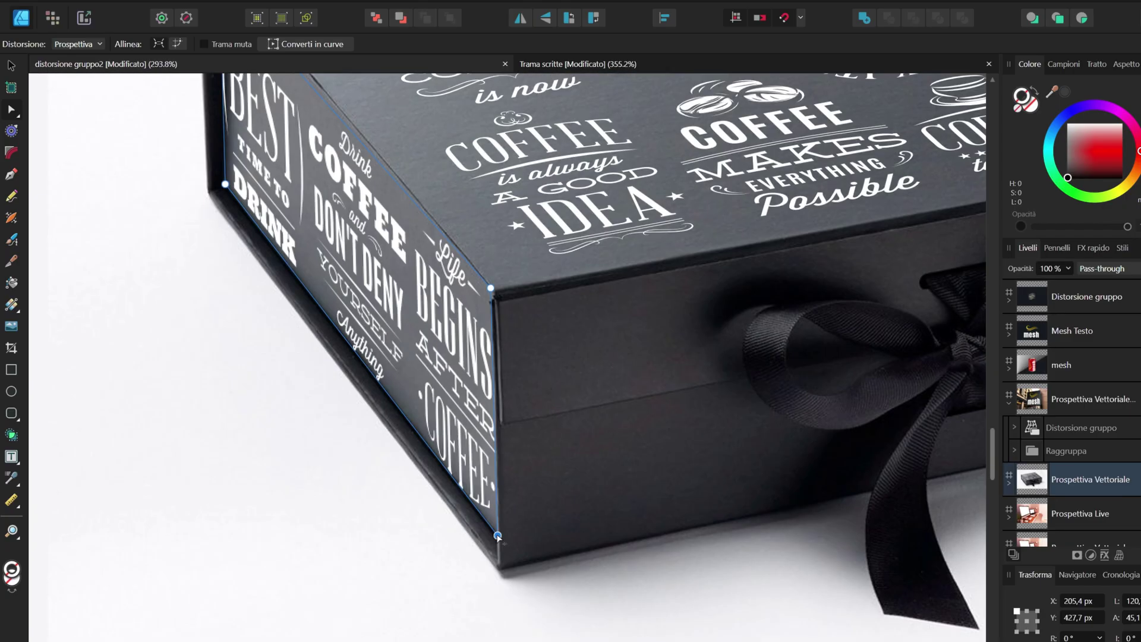
scroll(268, 297, "up", 3)
scroll(219, 247, "down", 3)
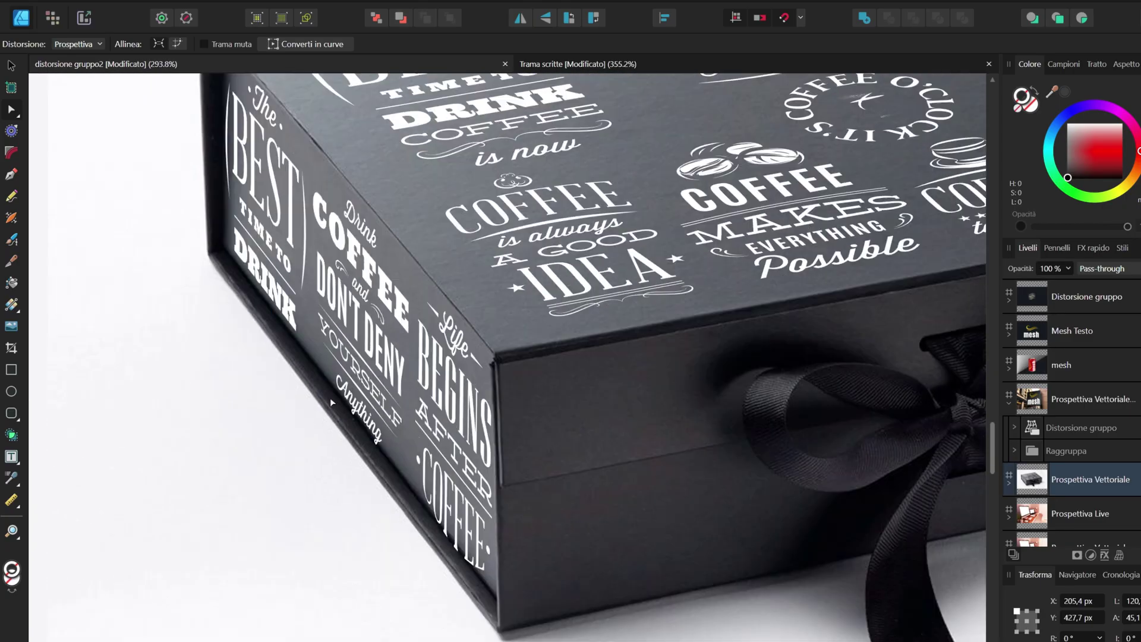
scroll(267, 357, "down", 2)
mouse_move(248, 341)
left_mouse_down()
mouse_move(370, 389)
mouse_move(366, 360)
left_mouse_up()
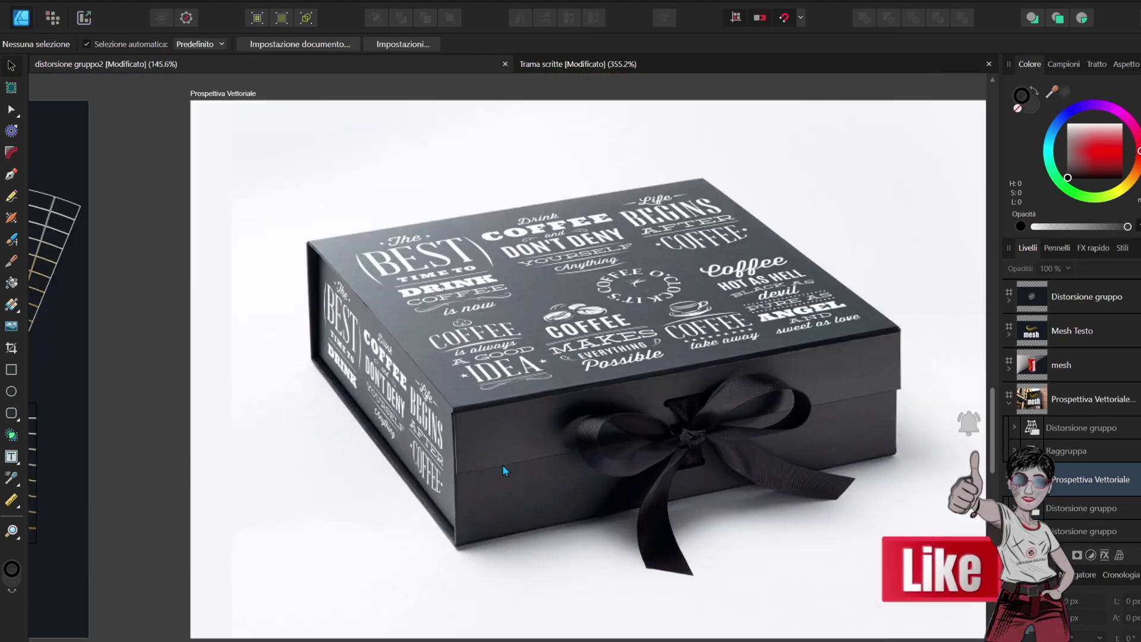
Step: Select the Template Vettoriale fashion layout and drag a copy up over the desk photo
scroll(451, 456, "down", 3)
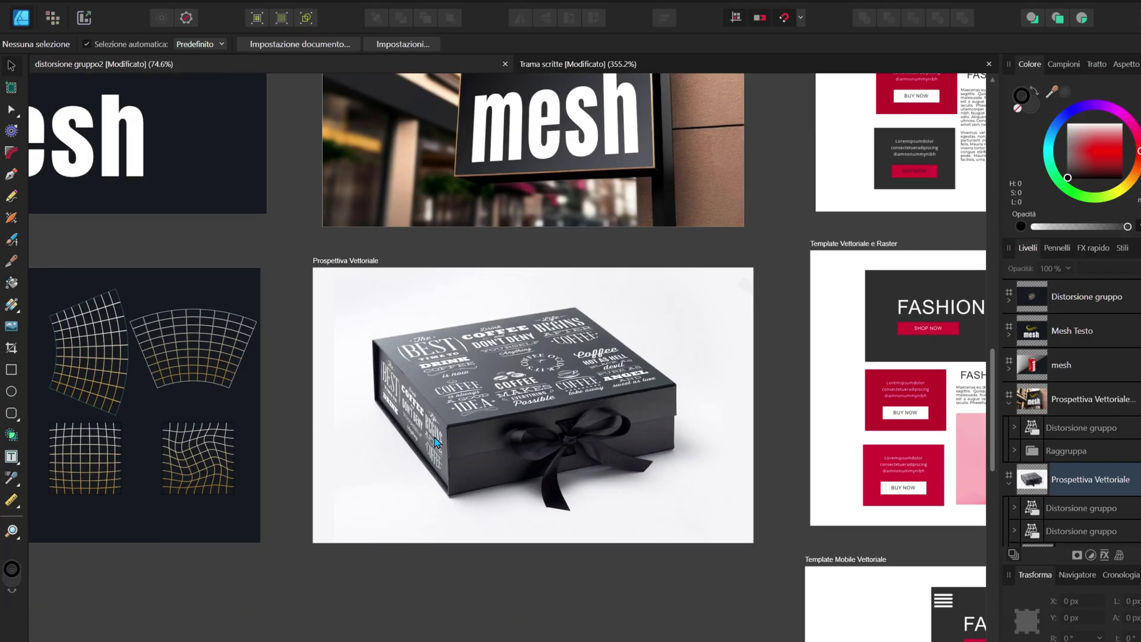
scroll(562, 468, "down", 2)
left_click(680, 383)
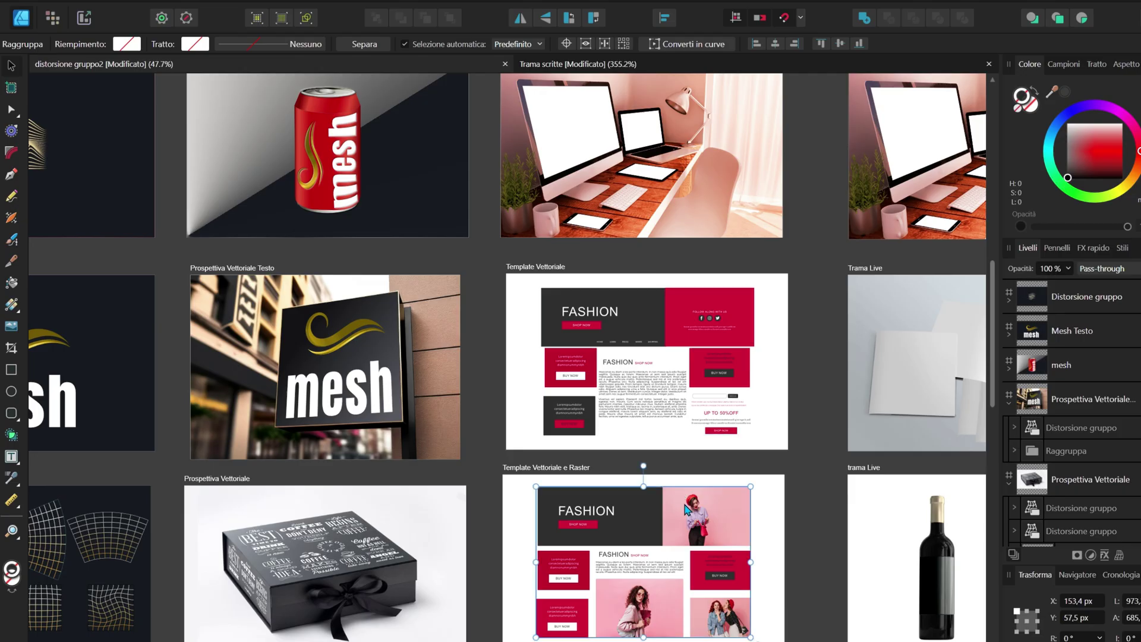
left_click(678, 380)
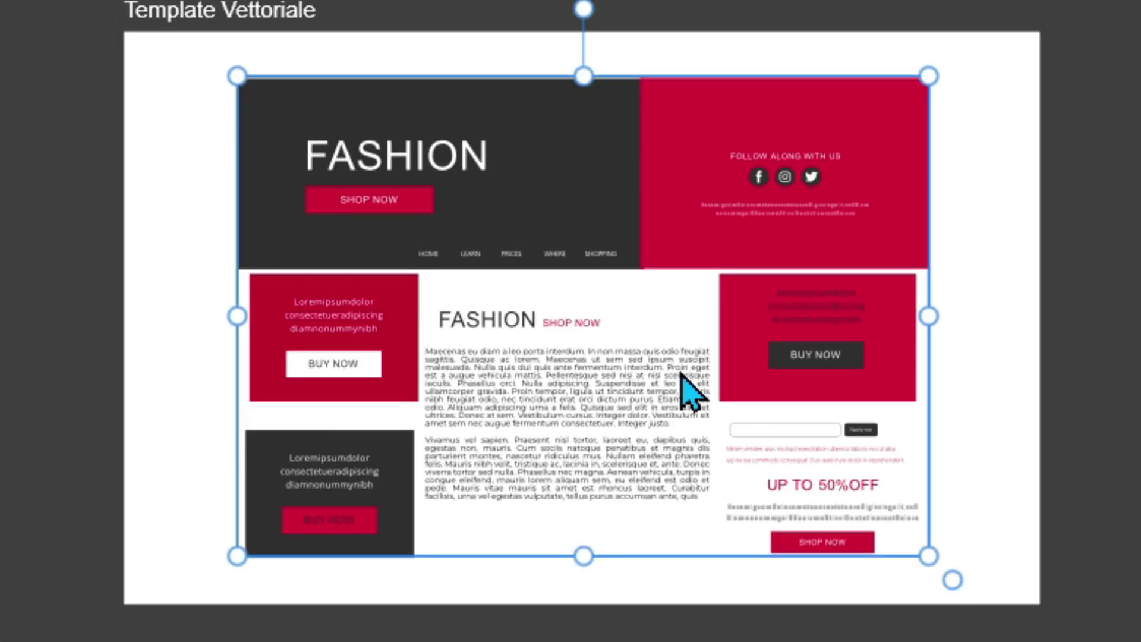
key("Escape")
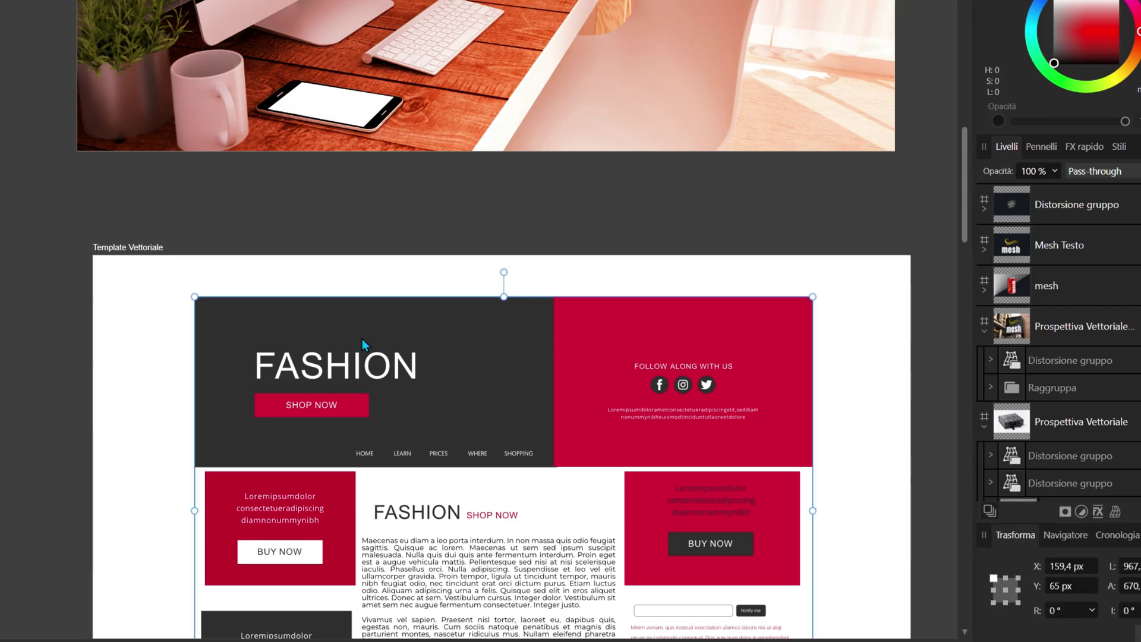
mouse_move(362, 339)
left_mouse_down()
mouse_move(515, 111)
mouse_move(533, 180)
left_mouse_up()
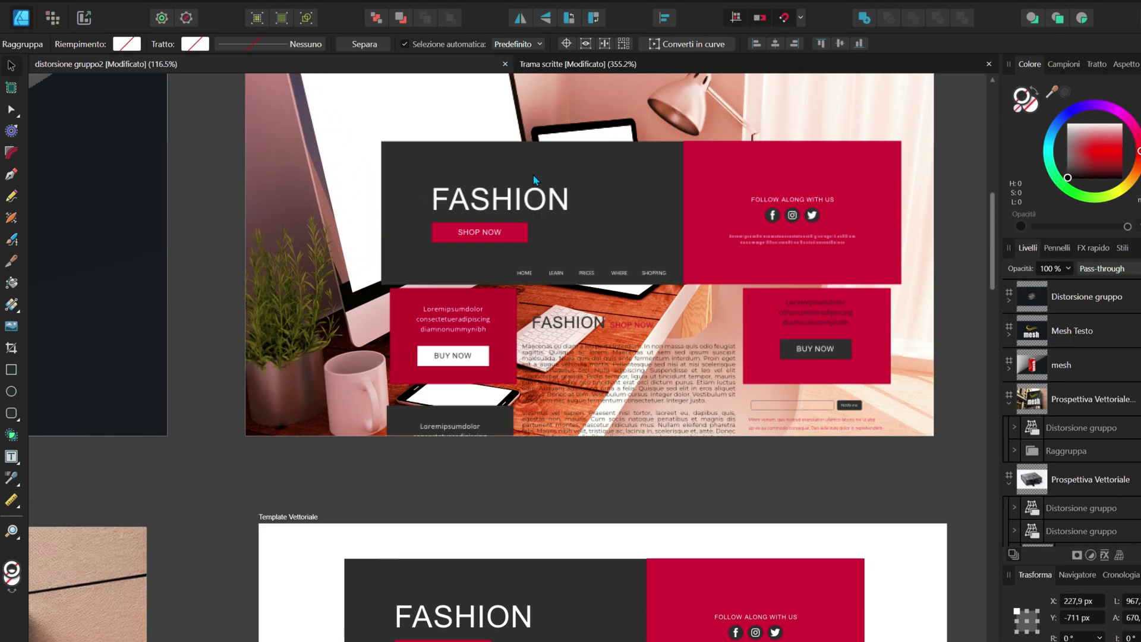
Step: Reposition the template and pull its top corners onto the monitor screen with Prospettiva
scroll(557, 225, "up", 2)
left_click_drag(594, 265, 530, 169)
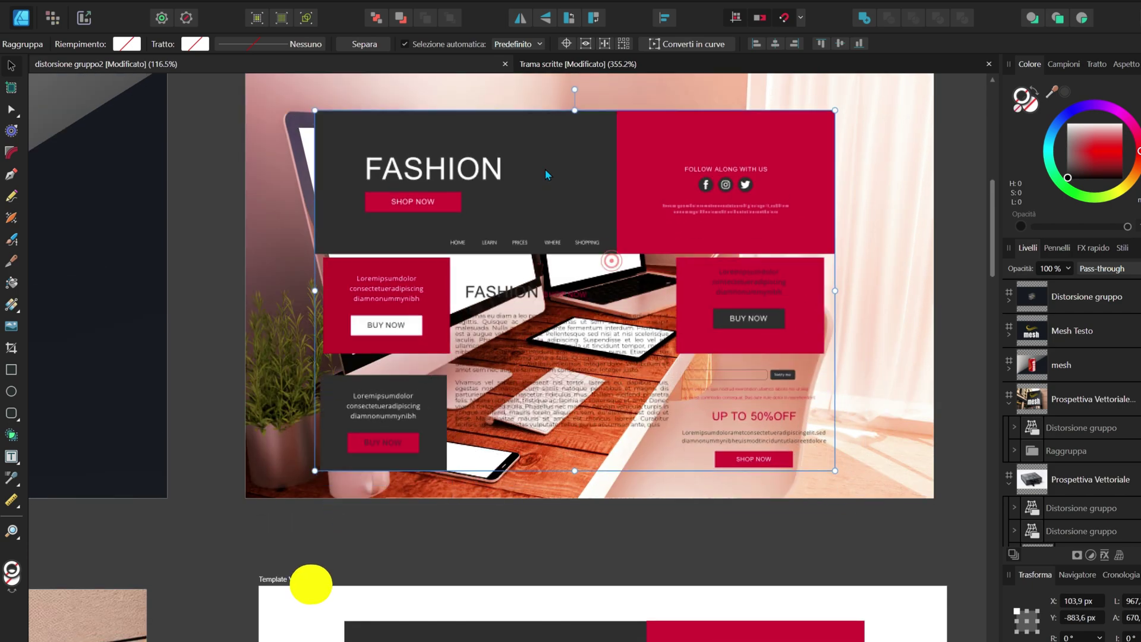
left_click(1123, 556)
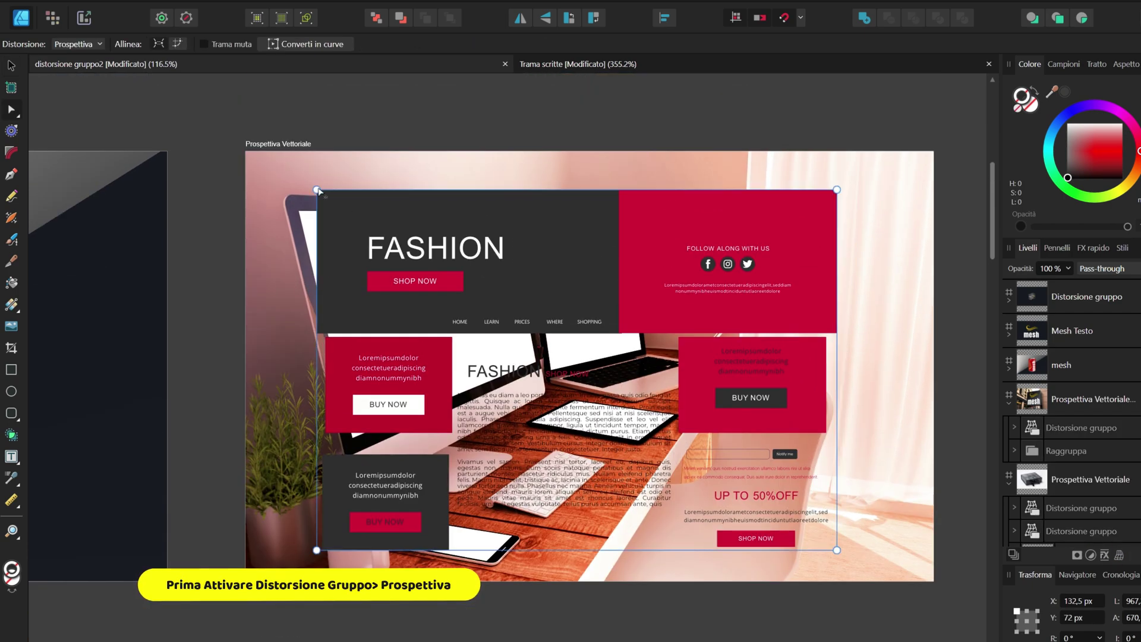
left_click_drag(318, 190, 300, 211)
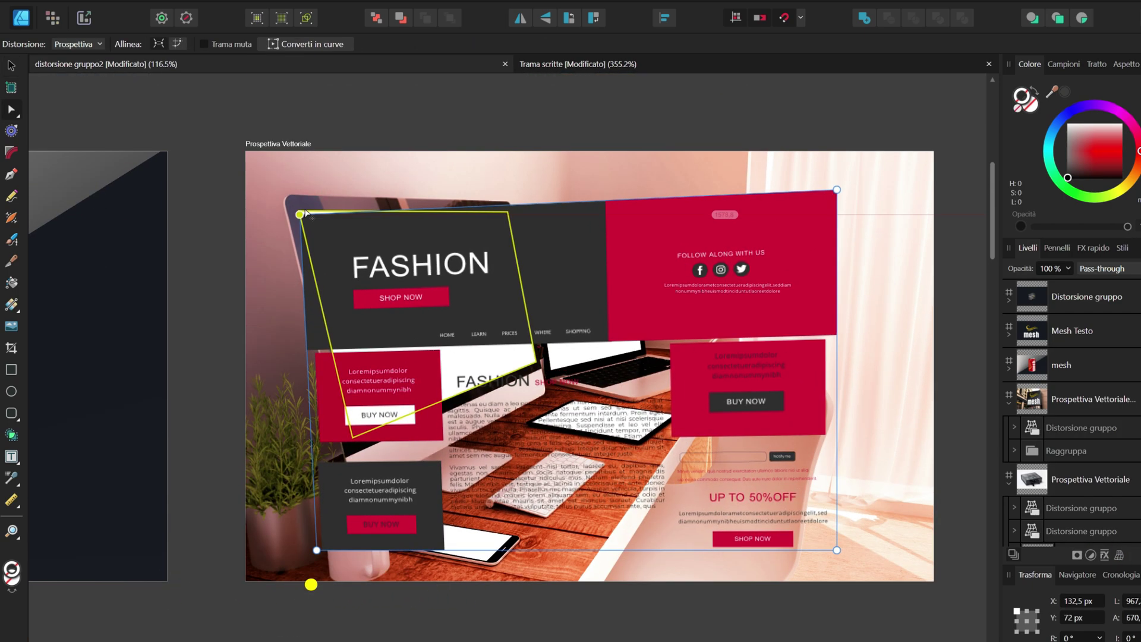
left_click_drag(837, 189, 507, 212)
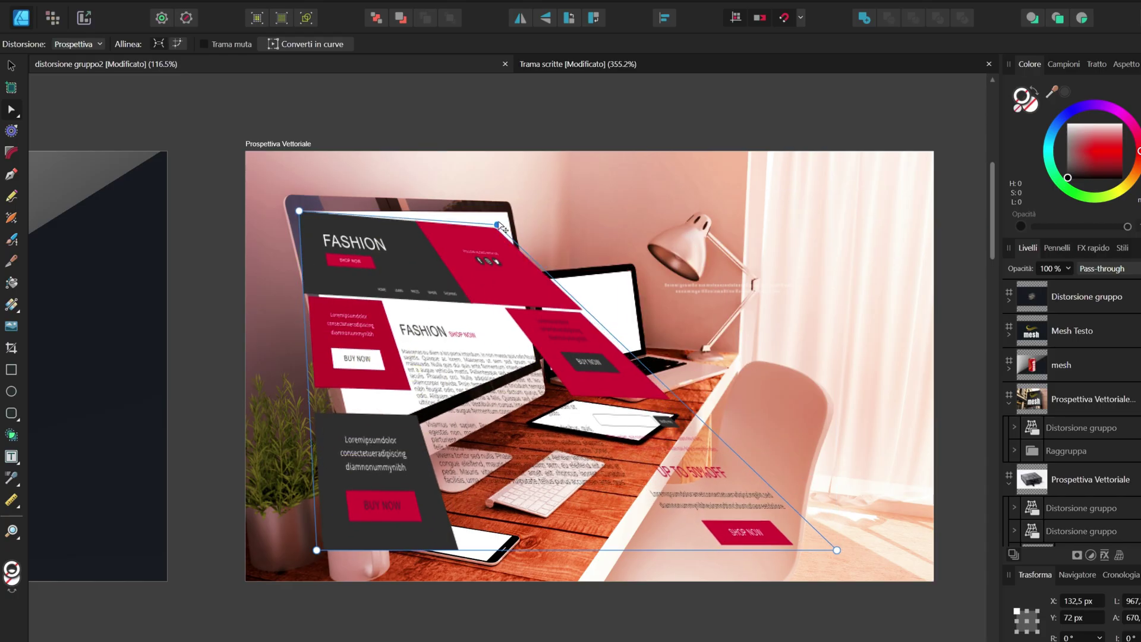
Step: Pin the template's bottom corners to the monitor screen and return to the Move tool
left_click_drag(317, 550, 351, 433)
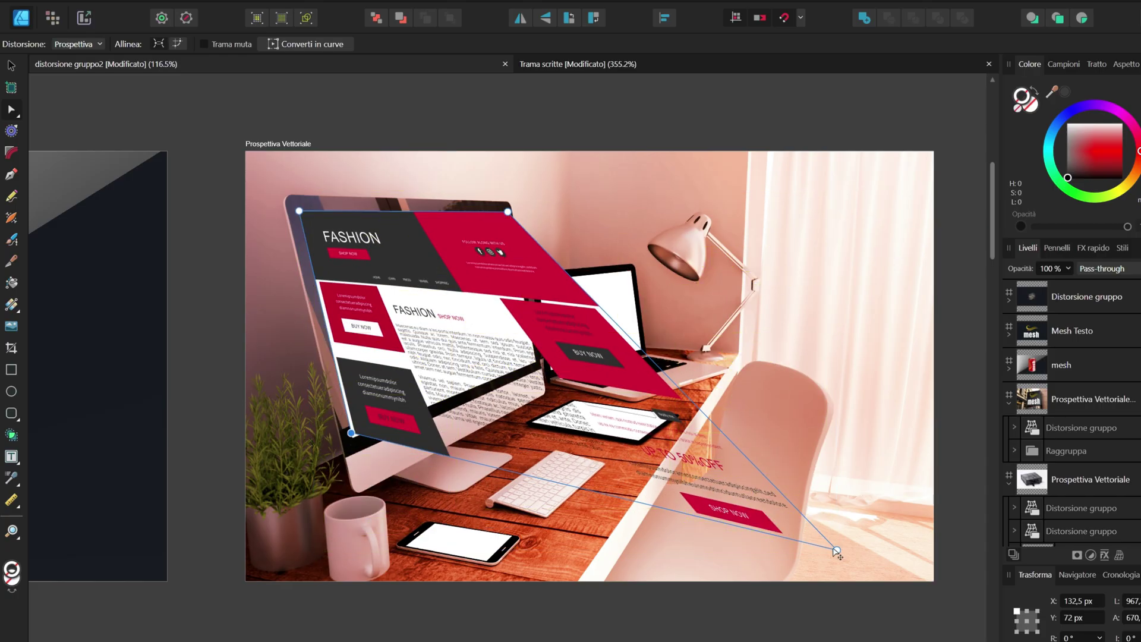
left_click_drag(837, 551, 536, 362)
scroll(536, 362, "up", 3)
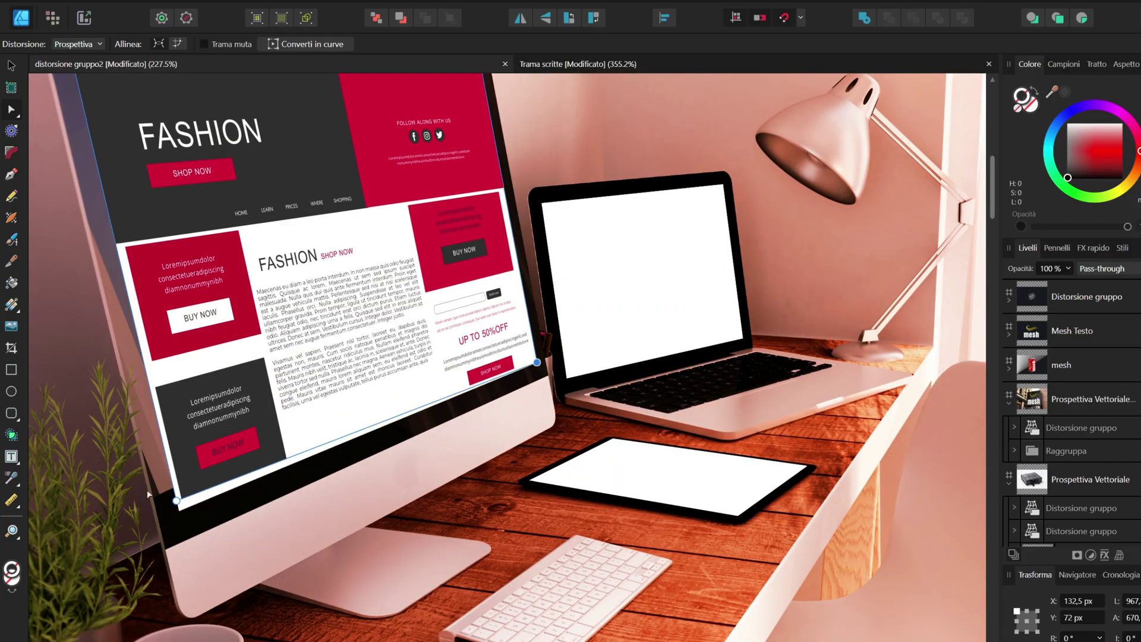
scroll(147, 490, "down", 2)
scroll(493, 89, "up", 3)
scroll(493, 89, "down", 4)
scroll(357, 238, "down", 2)
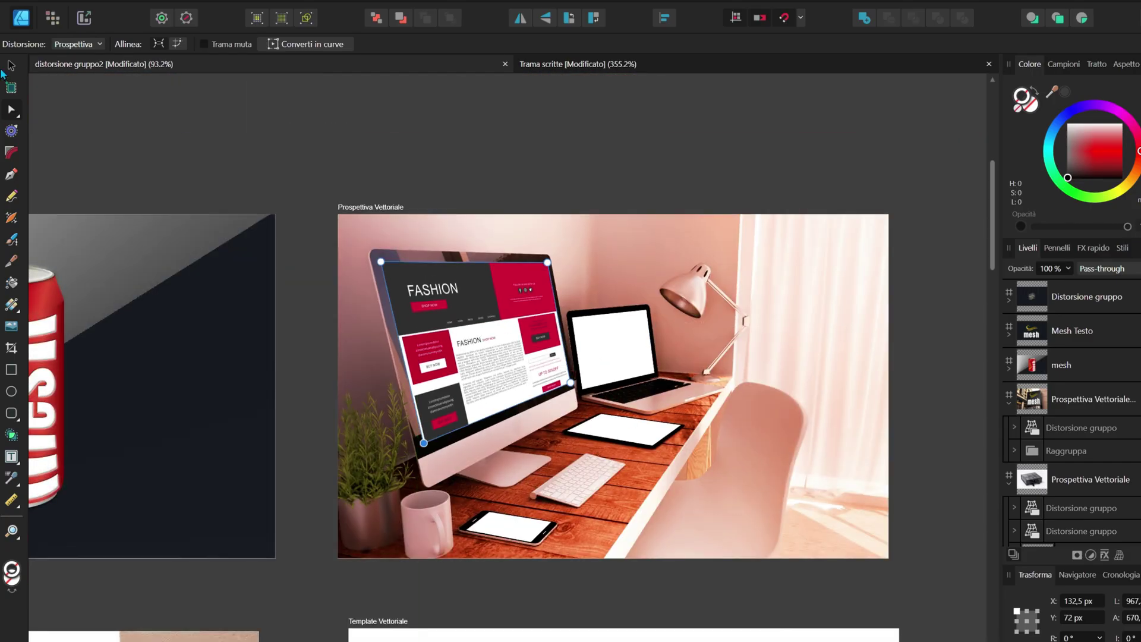
key("v")
scroll(616, 554, "down", 3)
Step: Apply a Prospettiva distortion to the template copy and pin its corners to the laptop screen
left_click(1032, 428)
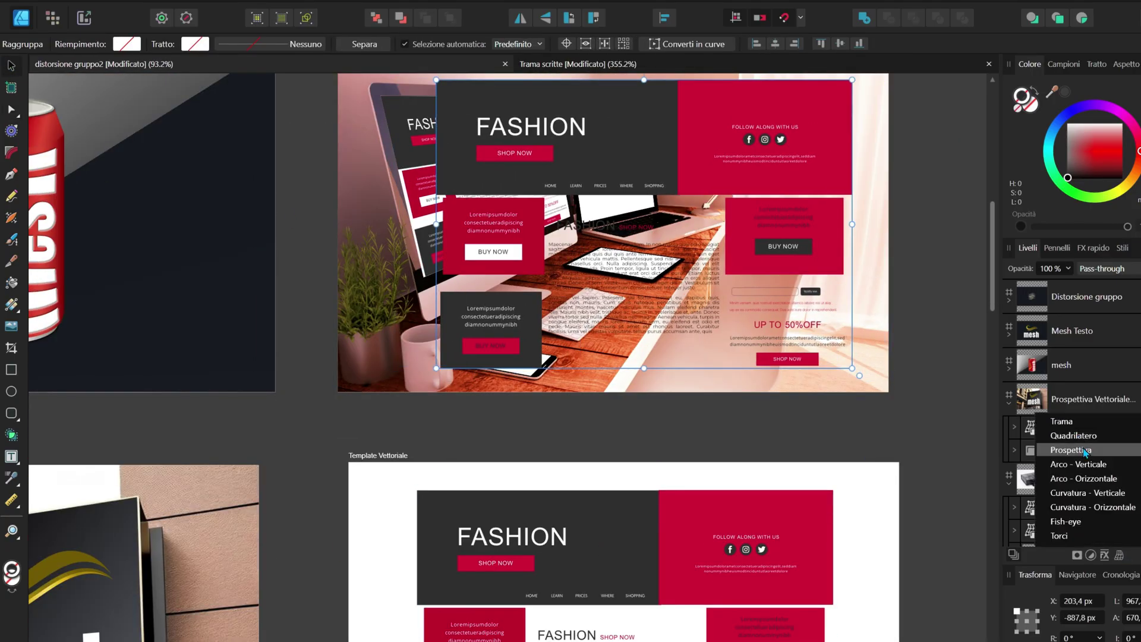
left_click(1070, 450)
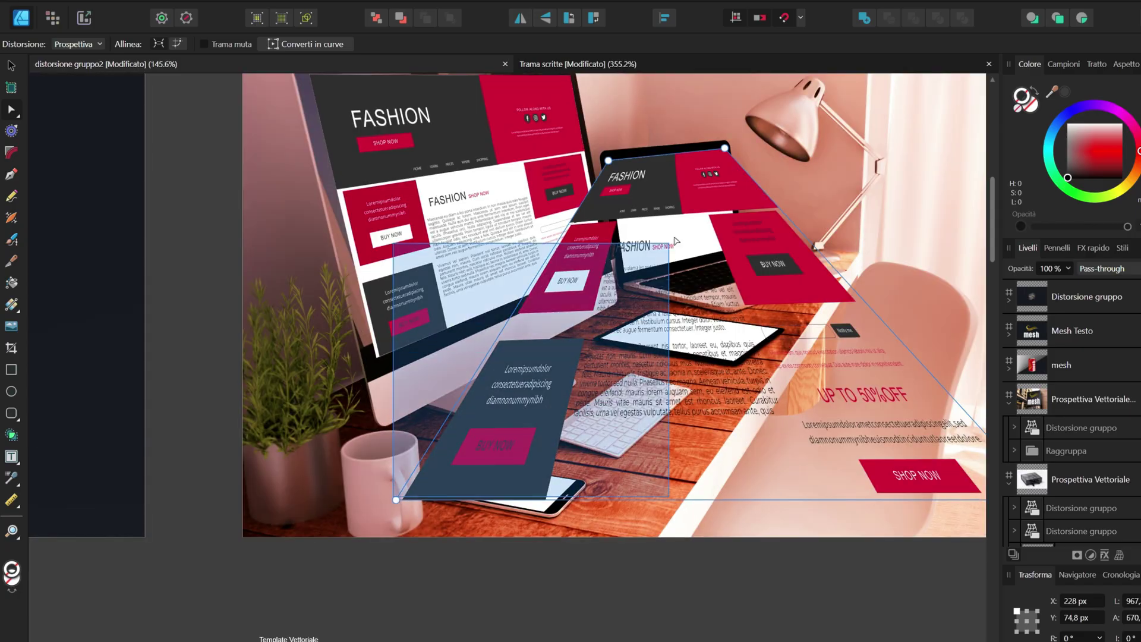
left_click_drag(396, 499, 625, 270)
scroll(576, 328, "down", 3)
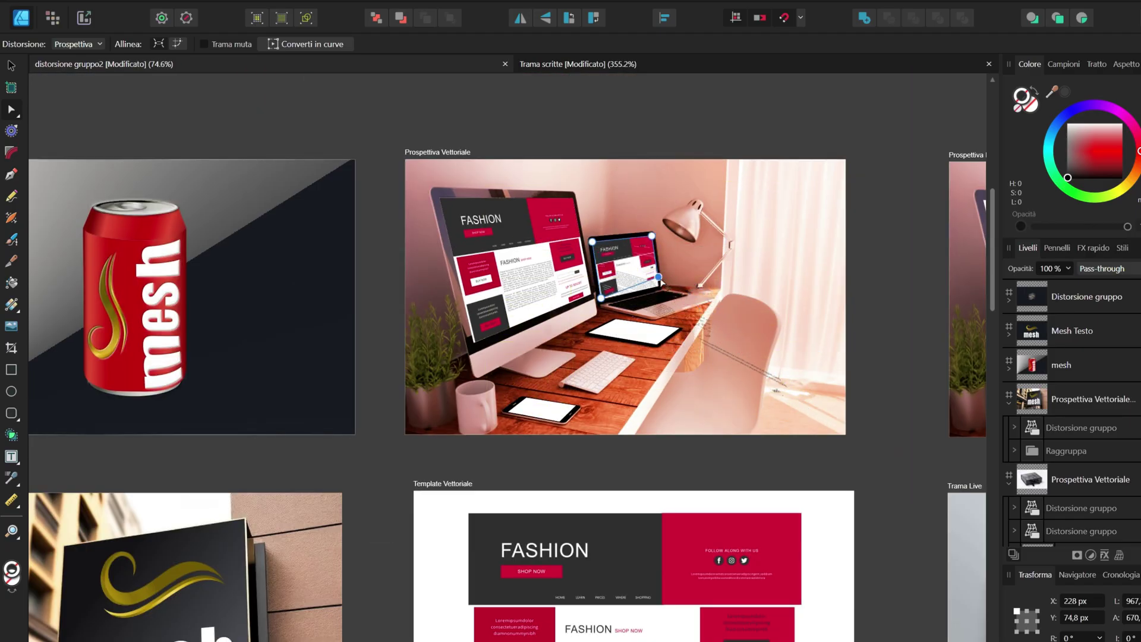
scroll(660, 281, "up", 5)
scroll(262, 283, "up", 5)
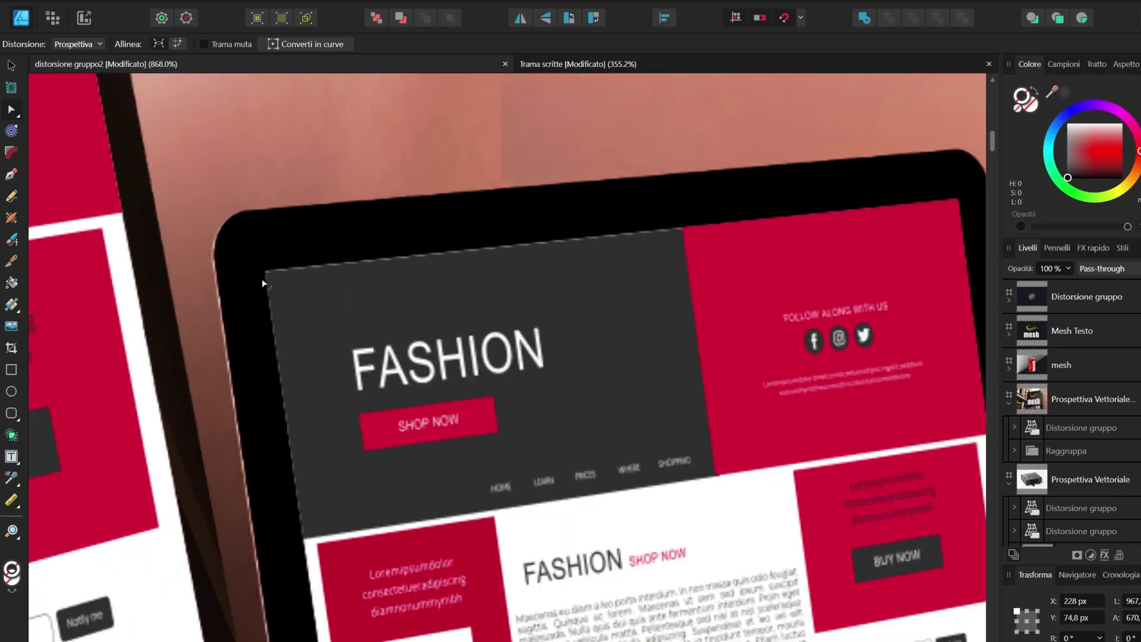
left_click_drag(265, 270, 264, 268)
scroll(265, 269, "down", 5)
scroll(265, 269, "down", 4)
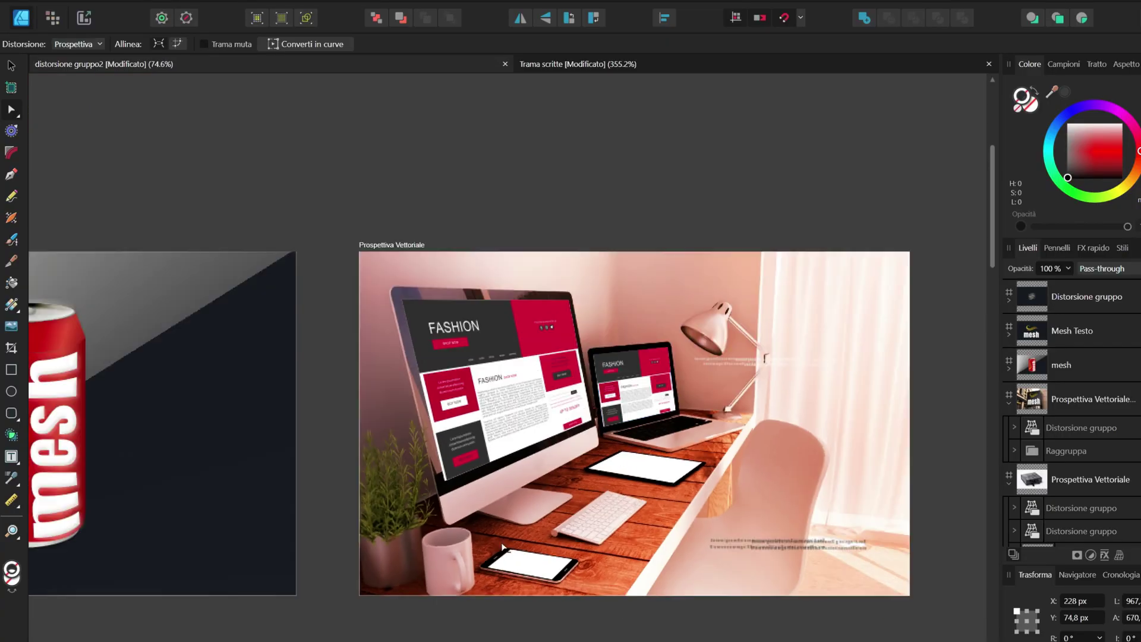
scroll(265, 269, "down", 3)
key("a")
Step: Copy the mobile template and paste it over the desk scene
right_click(547, 65)
key("Escape")
scroll(576, 261, "up", 3)
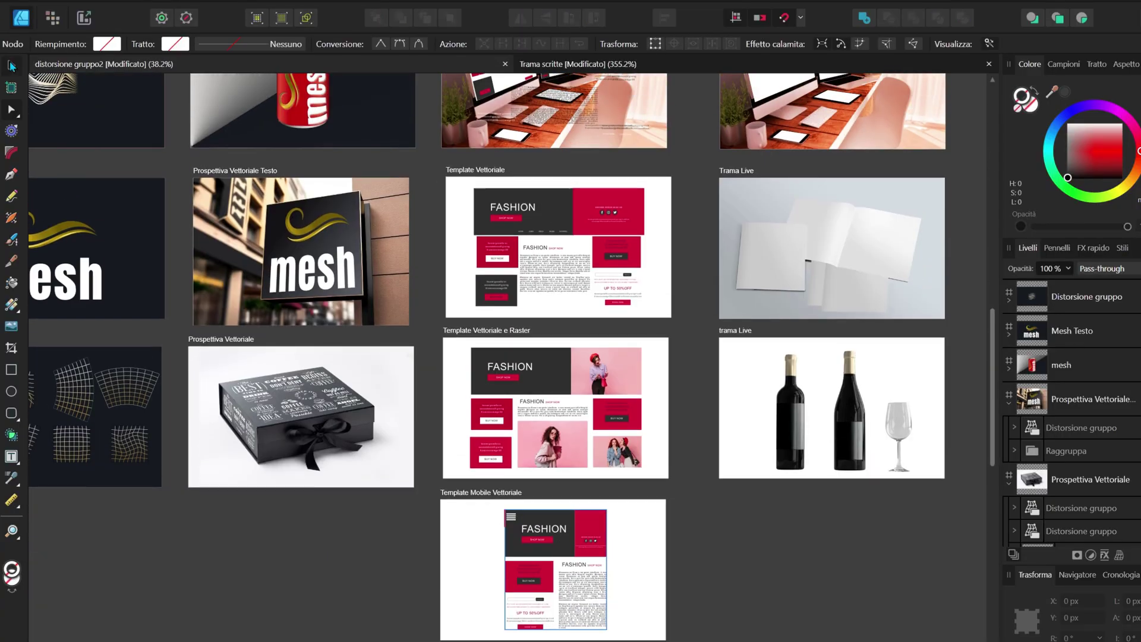
key("v")
scroll(576, 261, "up", 5)
Step: Perspective-warp the pasted mobile template so its corners match the phone screen
key("a")
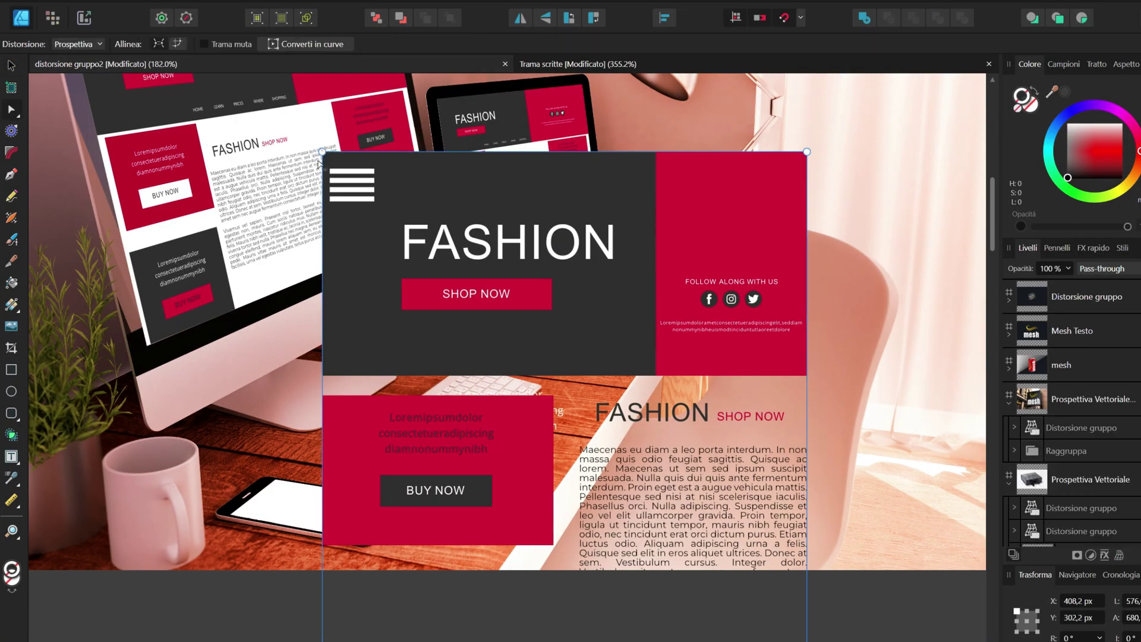
mouse_move(575, 181)
left_mouse_down()
mouse_move(459, 348)
mouse_move(275, 477)
left_mouse_up()
scroll(786, 555, "down", 3)
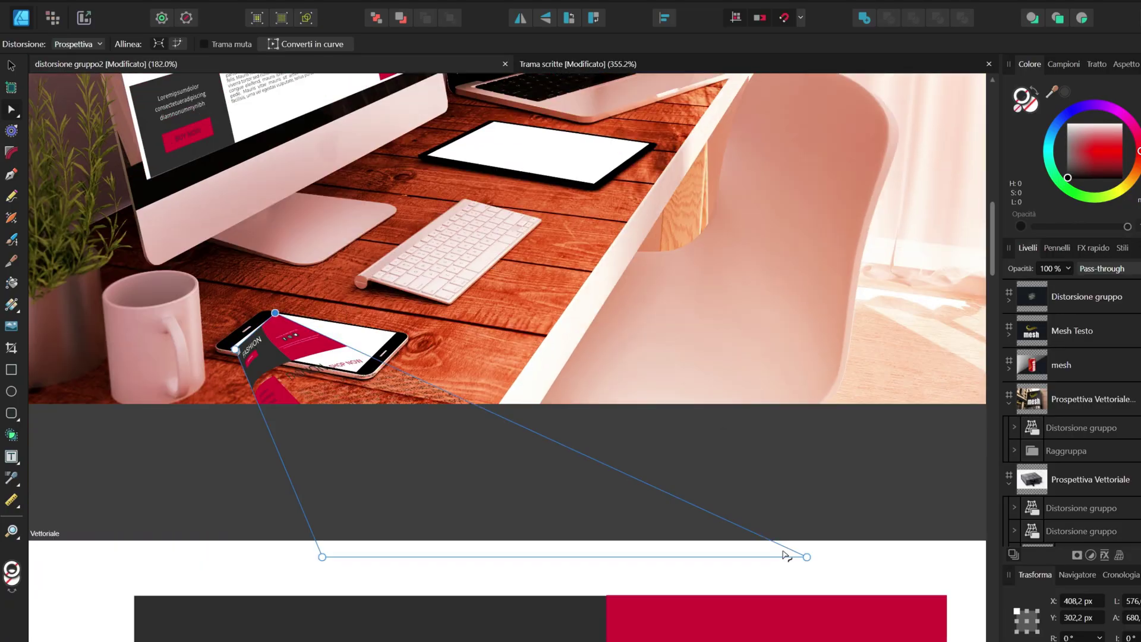
scroll(355, 372, "up", 5)
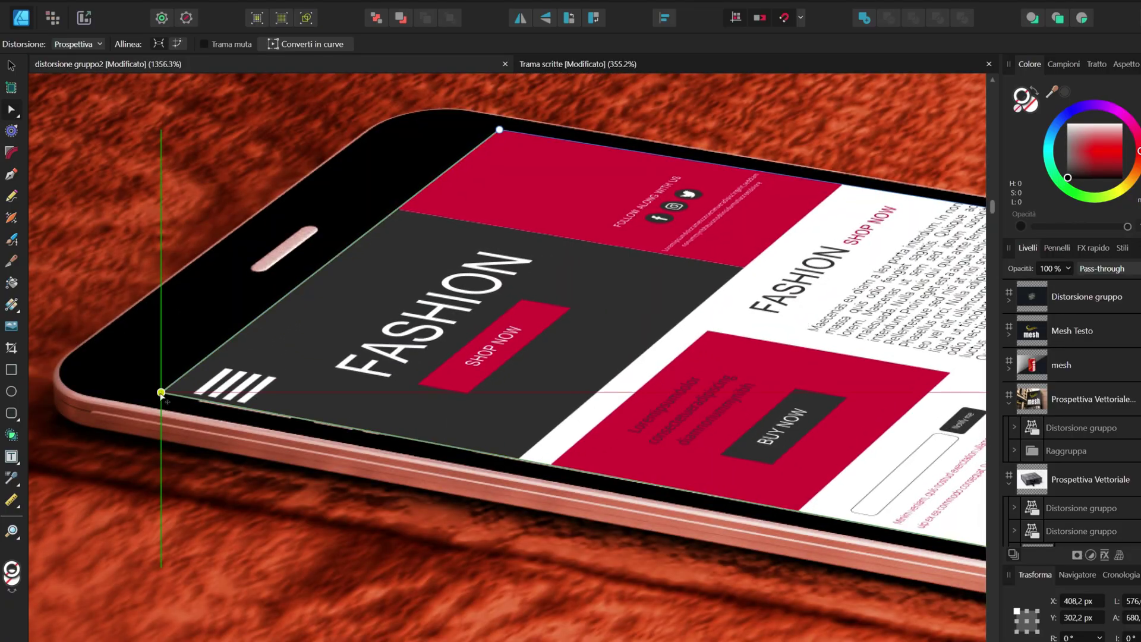
scroll(842, 231, "down", 1)
scroll(843, 230, "up", 1)
left_click_drag(843, 229, 848, 225)
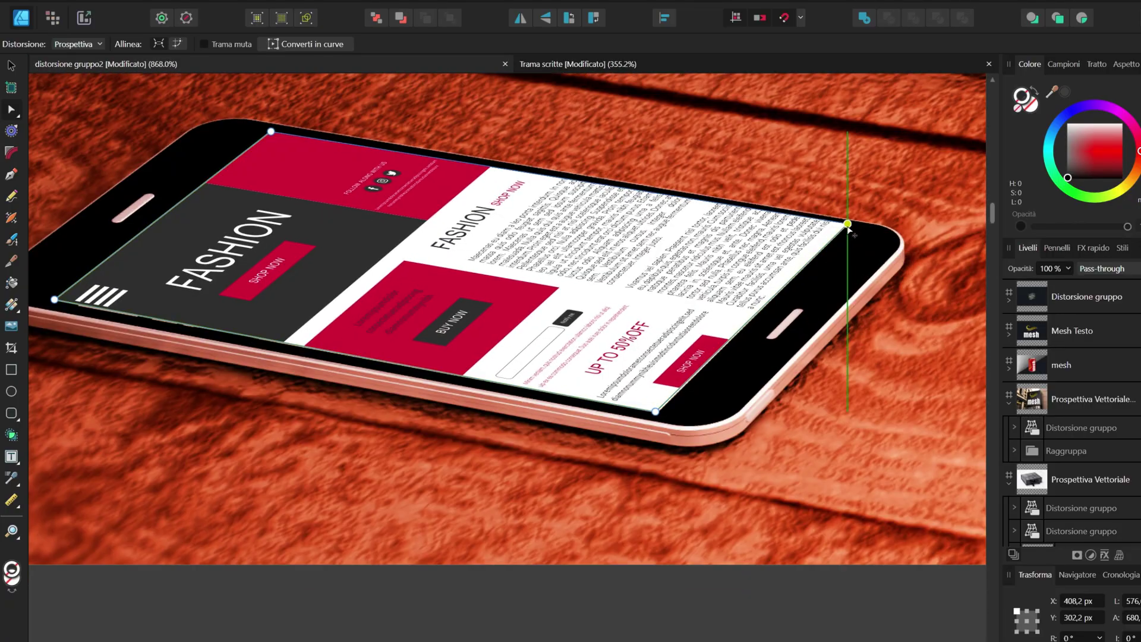
left_click_drag(658, 418, 666, 417)
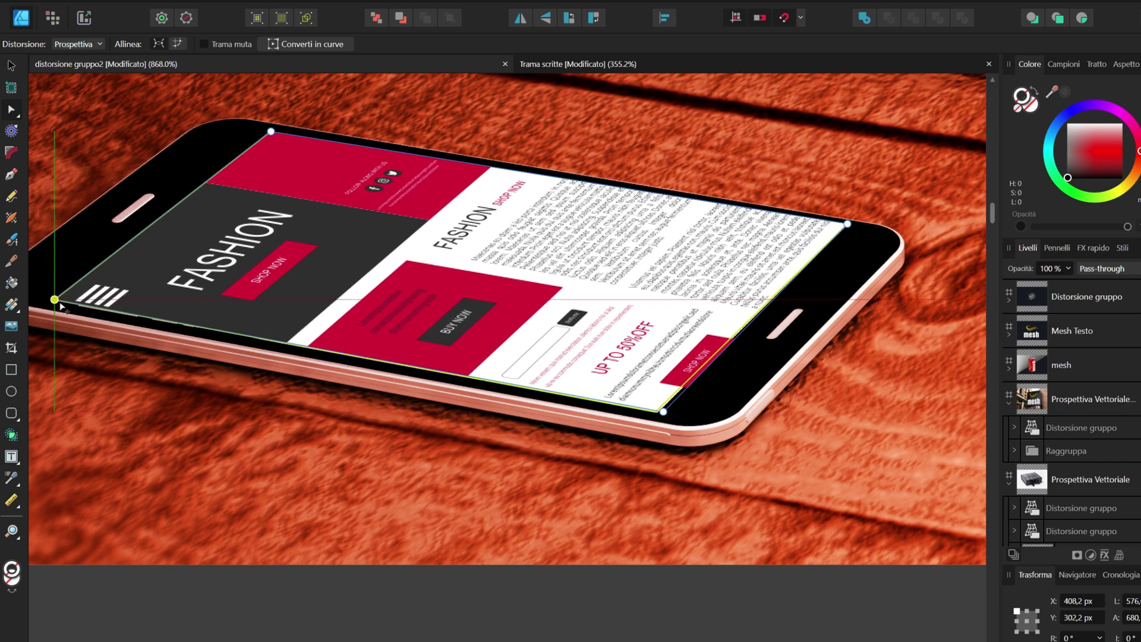
scroll(728, 340, "down", 1)
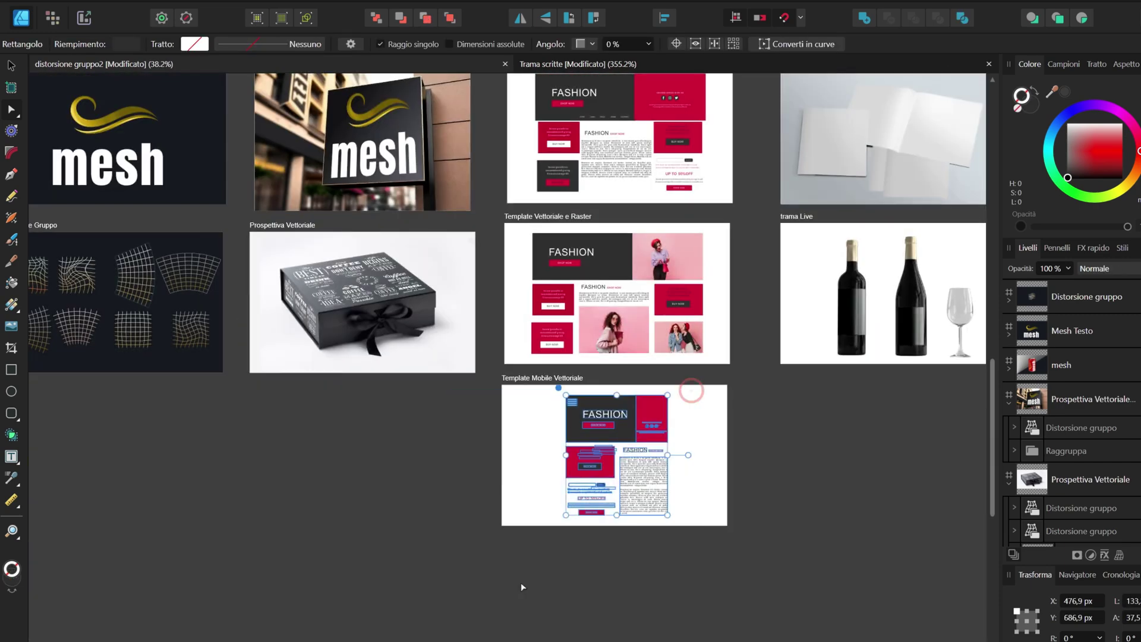
Step: Paste a copy of the Template Mobile Vettoriale group and apply a Prospettiva distortion
right_click(606, 452)
scroll(654, 357, "up", 4)
left_click(654, 254)
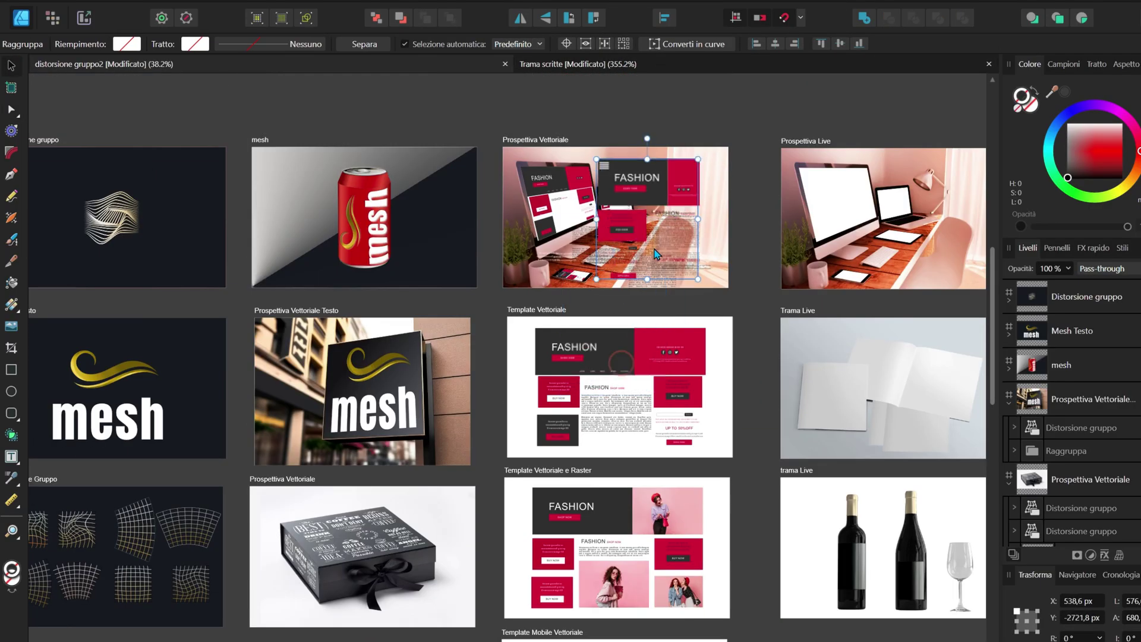
left_click(1099, 530)
left_click(1070, 450)
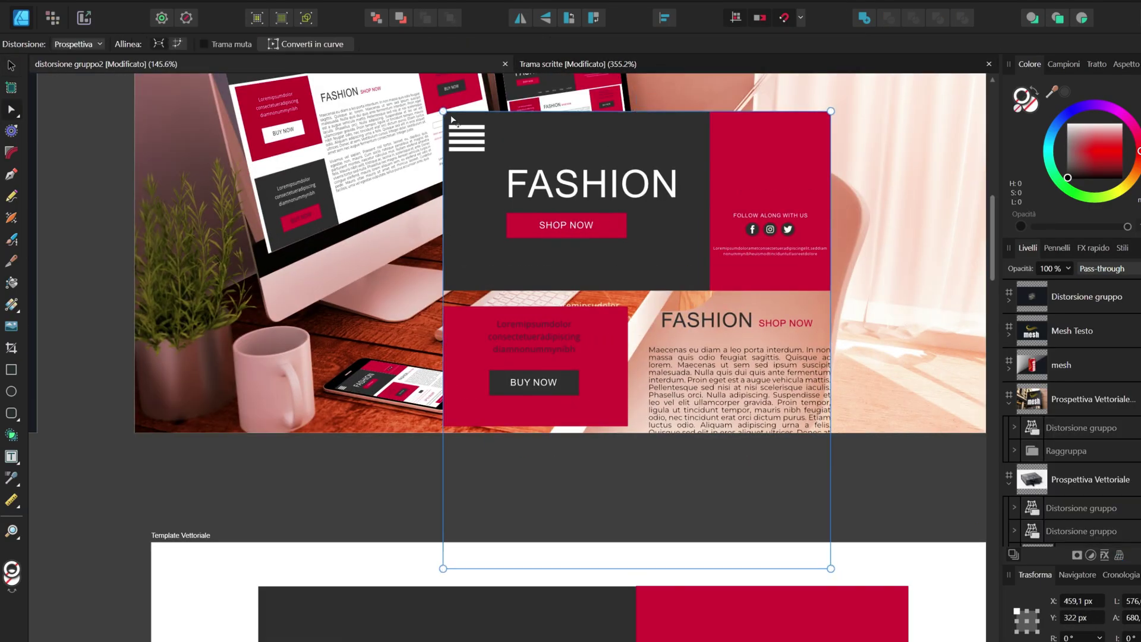
Step: Pin the four perspective corners onto the desk tablet screen, refining the bottom-right one
left_click_drag(443, 111, 497, 234)
left_click_drag(831, 111, 548, 209)
left_click_drag(831, 569, 661, 231)
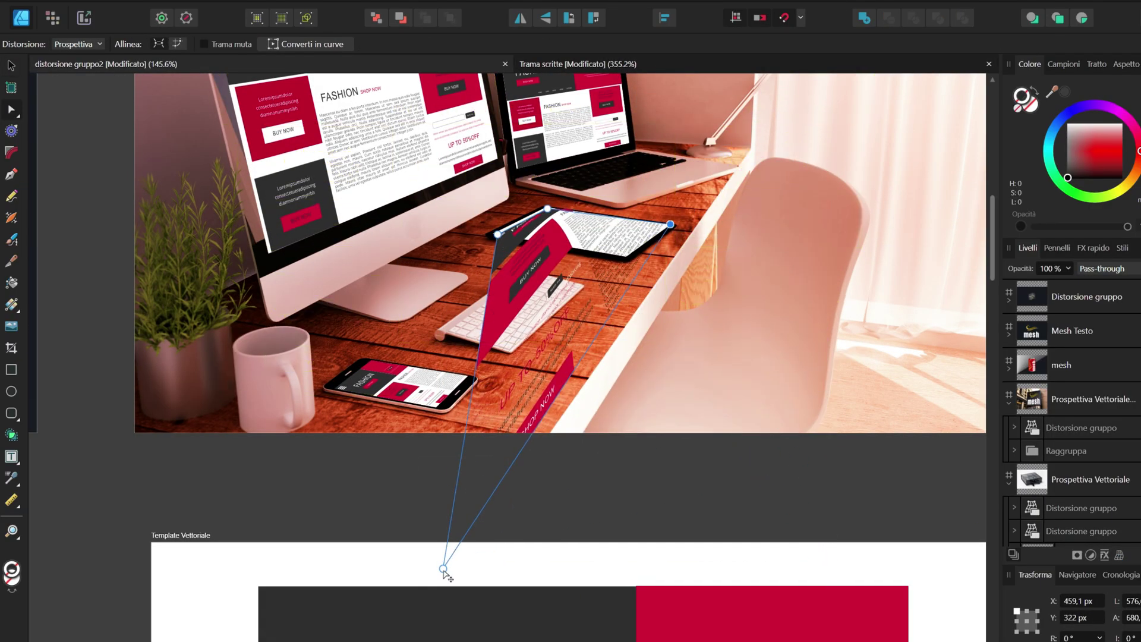
left_click_drag(443, 569, 619, 261)
scroll(551, 202, "up", 5)
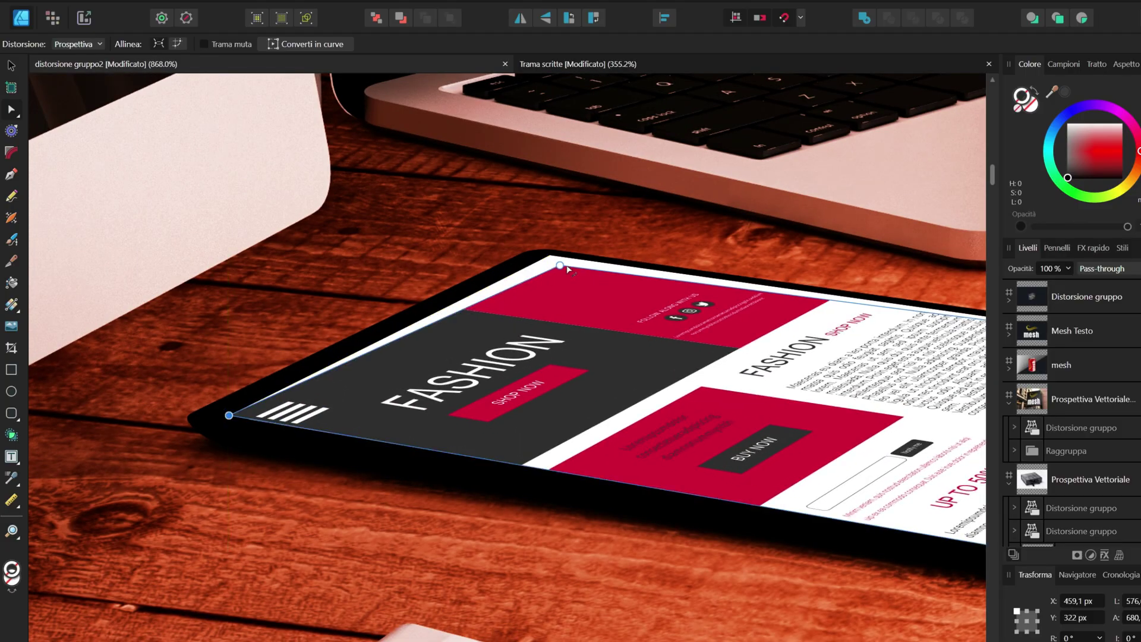
scroll(734, 455, "down", 1)
left_click_drag(743, 440, 736, 455)
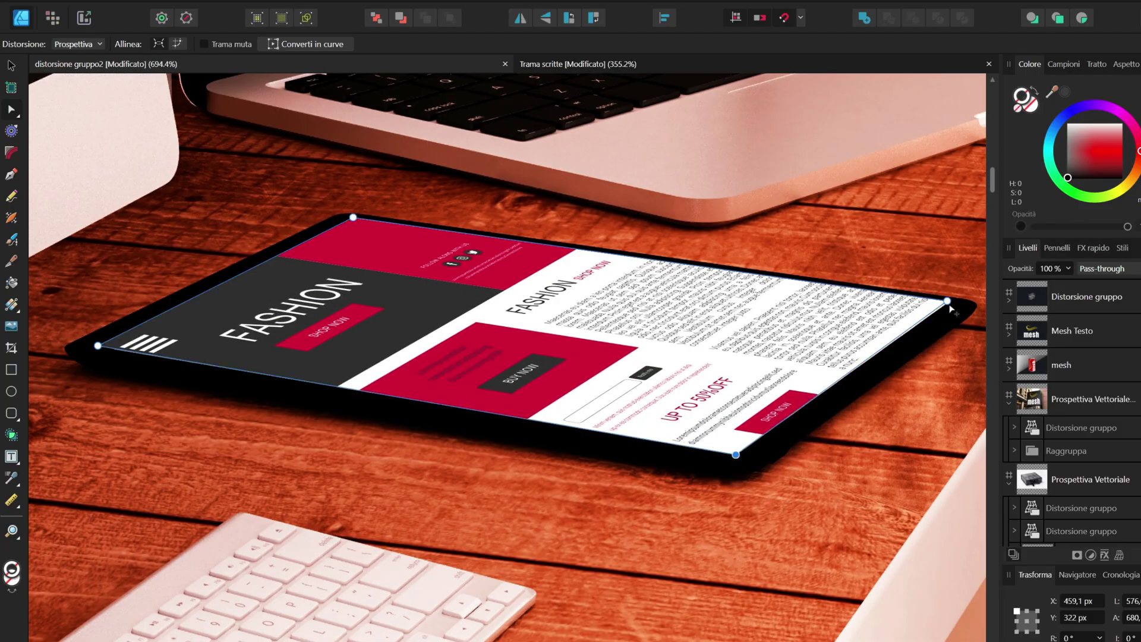
Step: Fit the whole desk scene in view, commit the perspective edit and clear the selection
key("ctrl+0")
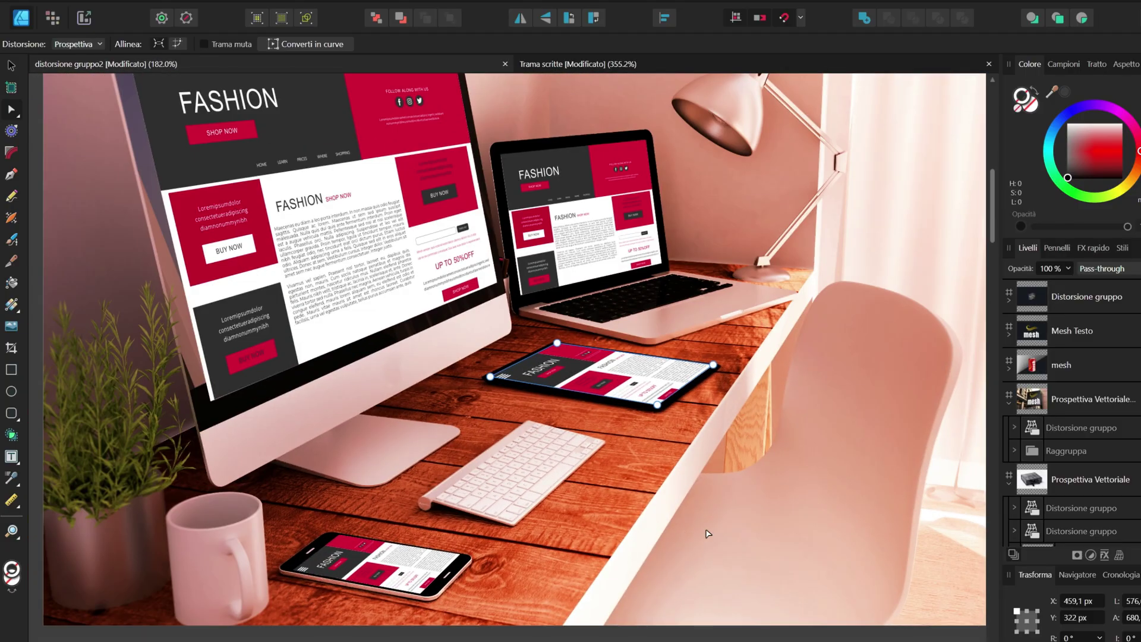
left_click(11, 64)
scroll(553, 315, "down", 2)
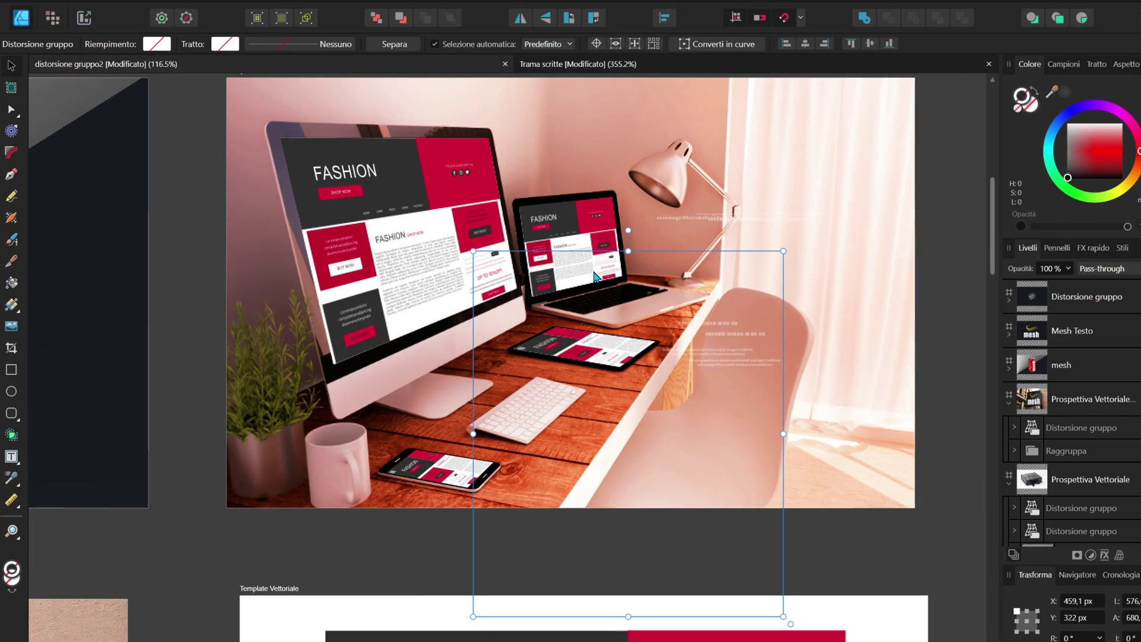
scroll(488, 253, "up", 3)
scroll(422, 229, "up", 3)
scroll(106, 222, "down", 2)
key("ctrl+d")
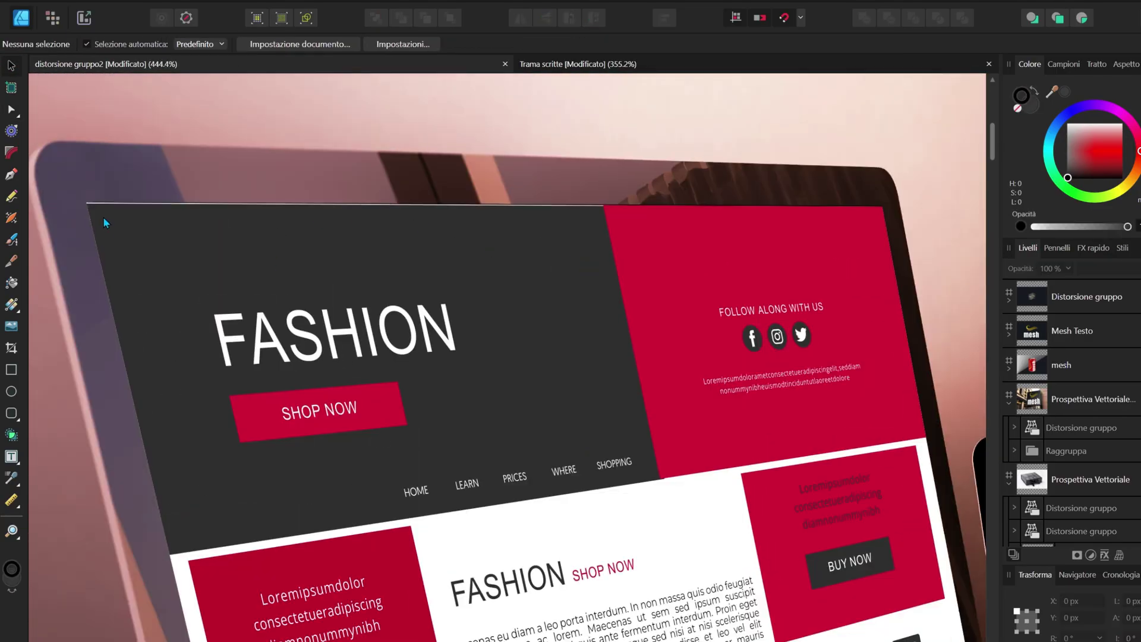